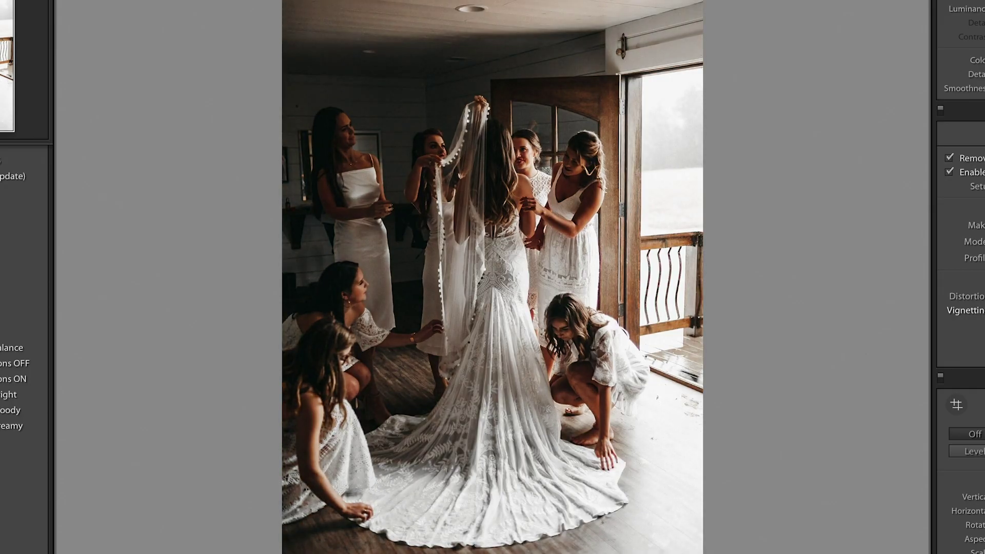
Increase the Grain amount while inspecting the bridesmaid beside the open door up close
{"action": "scroll", "coordinate": [959, 277], "scroll_direction": "down", "scroll_amount": 10}
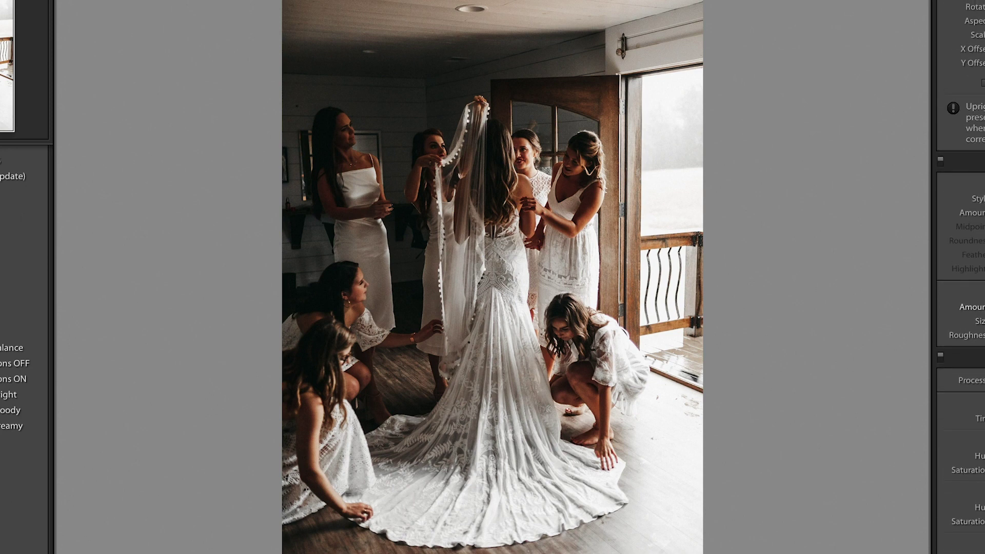
{"action": "left_click", "coordinate": [513, 205]}
{"action": "left_click_drag", "start_coordinate": [605, 144], "coordinate": [830, 188]}
{"action": "left_click", "coordinate": [751, 173]}
{"action": "left_click_drag", "start_coordinate": [613, 114], "coordinate": [346, 175]}
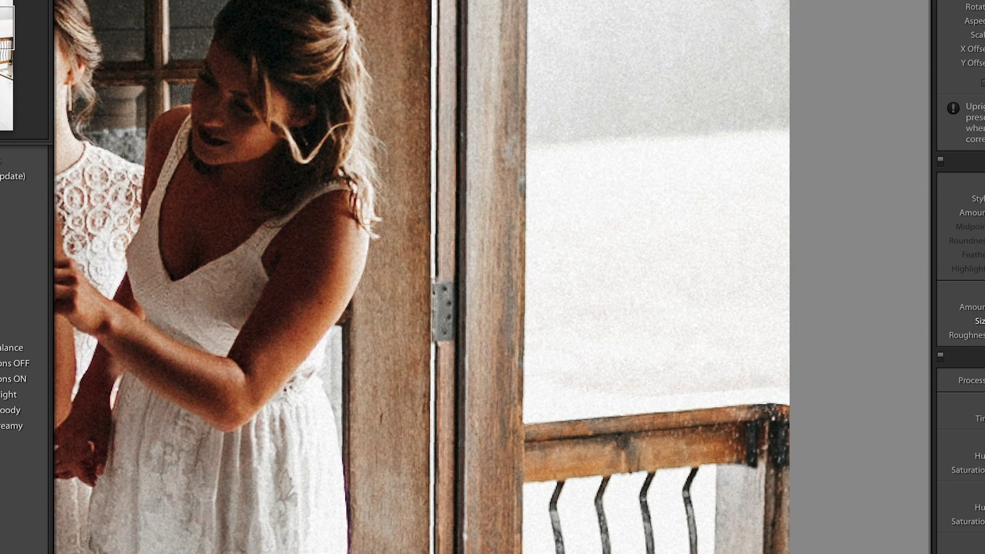
Try a much larger grain size, return it to a fine size, and adjust the grain roughness
{"action": "left_click_drag", "start_coordinate": [981, 321], "coordinate": [984, 321]}
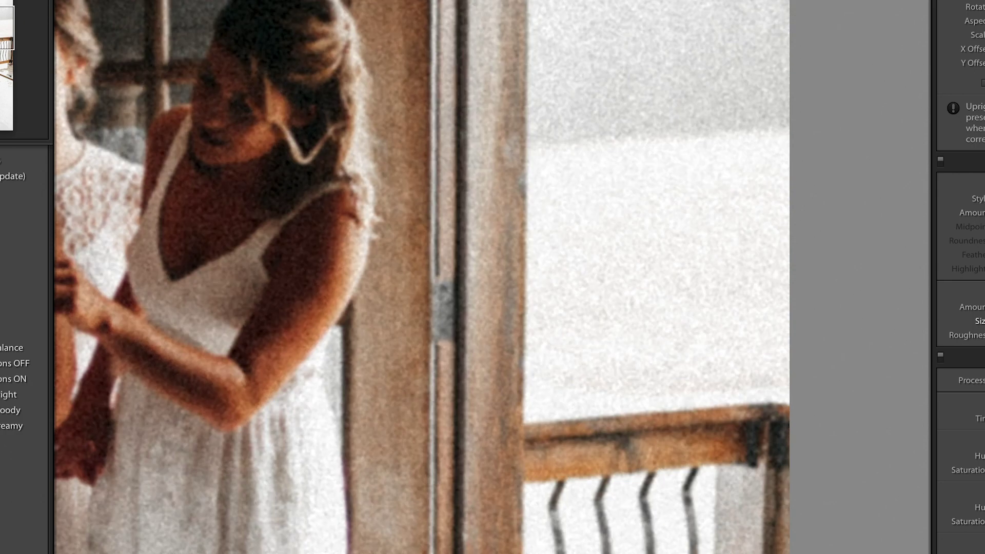
{"action": "left_click_drag", "start_coordinate": [984, 321], "coordinate": [984, 321]}
{"action": "left_click_drag", "start_coordinate": [984, 321], "coordinate": [981, 321]}
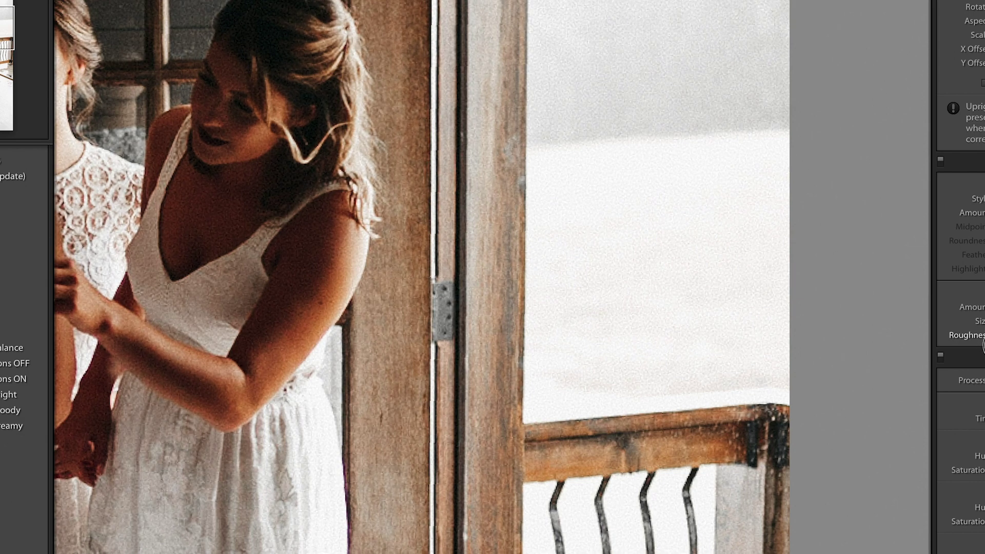
{"action": "left_click_drag", "start_coordinate": [981, 335], "coordinate": [984, 335]}
{"action": "left_click", "coordinate": [675, 74]}
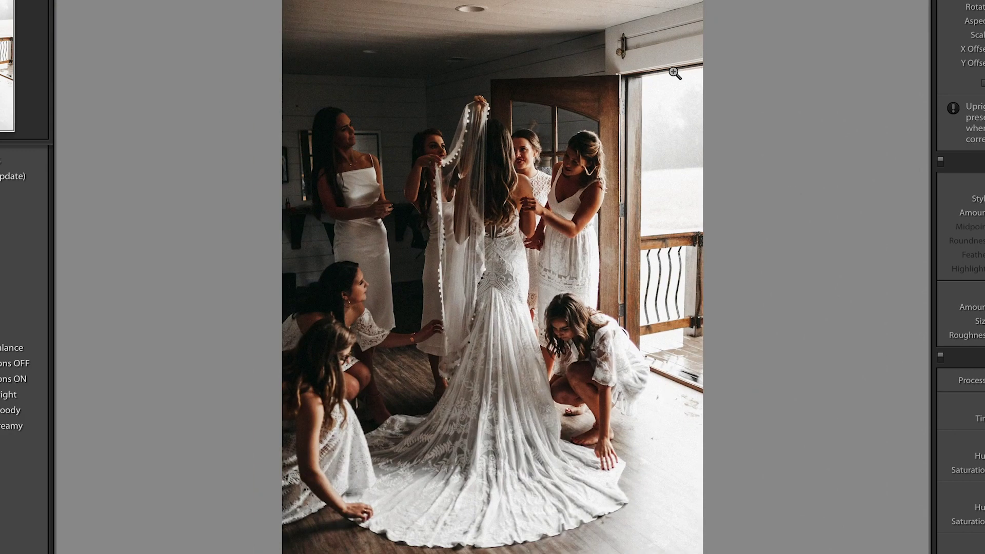
Switch the tone curve to point editing and reposition its darkest point, comparing crushed blacks and settling on lifted, faded blacks
{"action": "scroll", "coordinate": [960, 277], "scroll_direction": "up", "scroll_amount": 15}
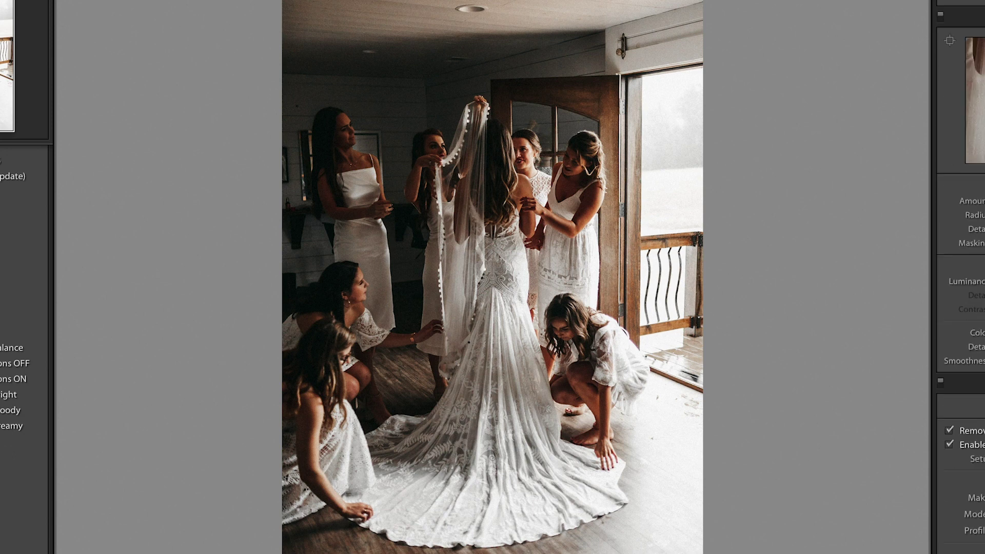
{"action": "scroll", "coordinate": [960, 277], "scroll_direction": "up", "scroll_amount": 1}
{"action": "scroll", "coordinate": [960, 277], "scroll_direction": "down", "scroll_amount": 1}
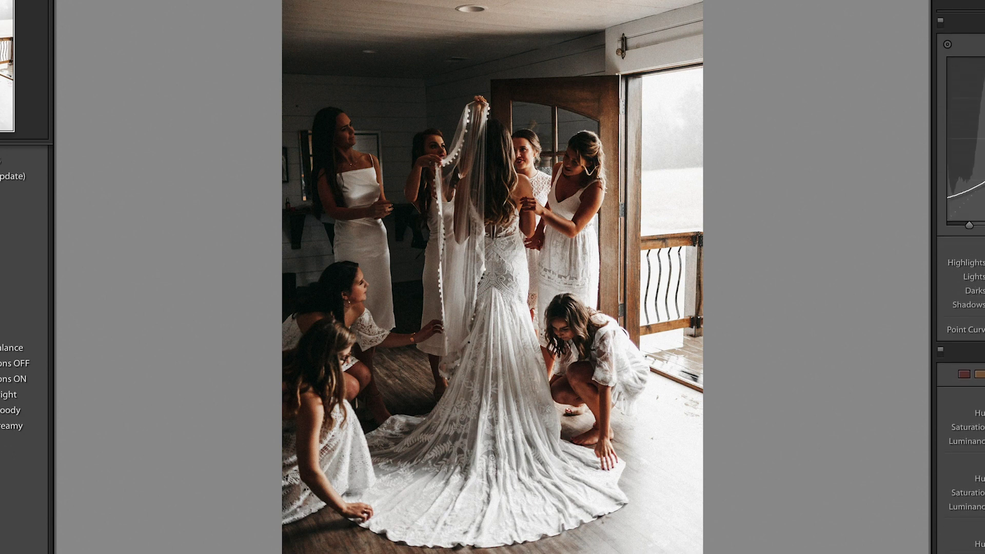
{"action": "left_click", "coordinate": [975, 22]}
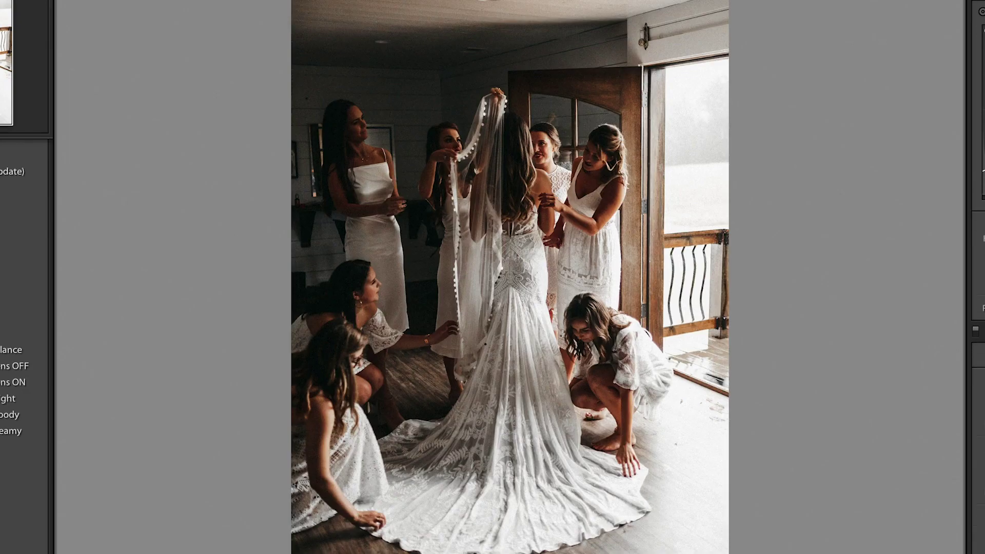
{"action": "left_click", "coordinate": [984, 308]}
{"action": "left_click_drag", "start_coordinate": [981, 171], "coordinate": [972, 196]}
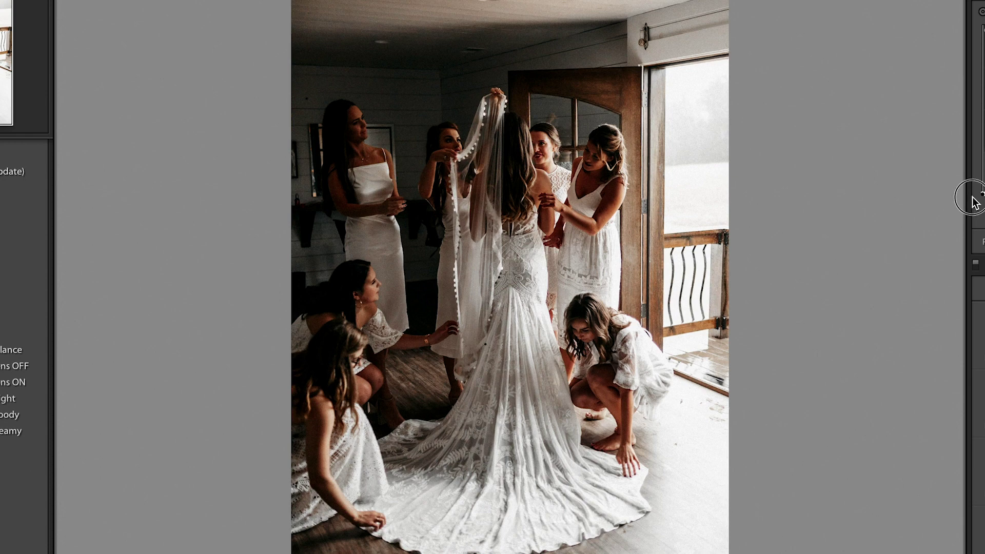
{"action": "mouse_move", "coordinate": [971, 197]}
{"action": "left_mouse_down"}
{"action": "mouse_move", "coordinate": [963, 156]}
{"action": "mouse_move", "coordinate": [954, 201]}
{"action": "left_mouse_up"}
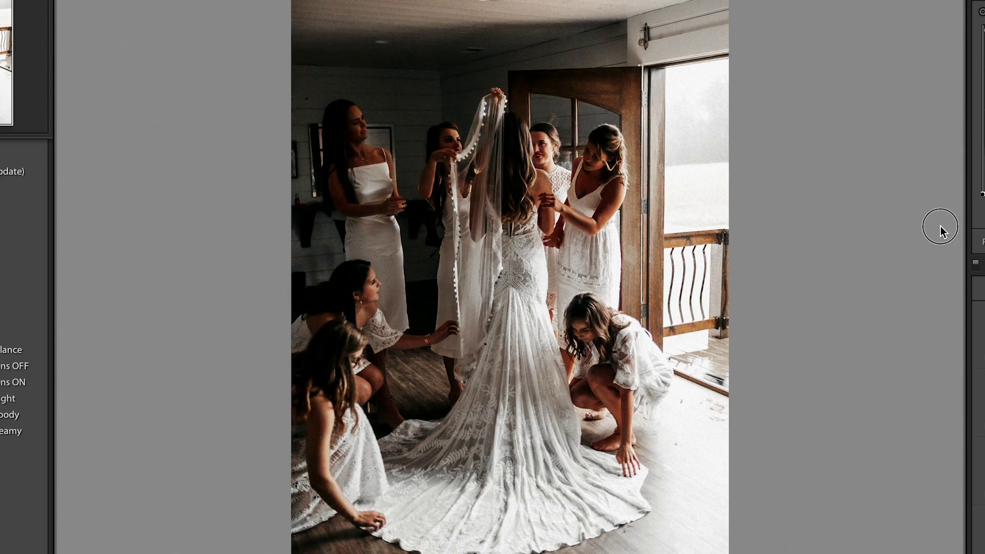
{"action": "left_click_drag", "start_coordinate": [941, 227], "coordinate": [945, 166]}
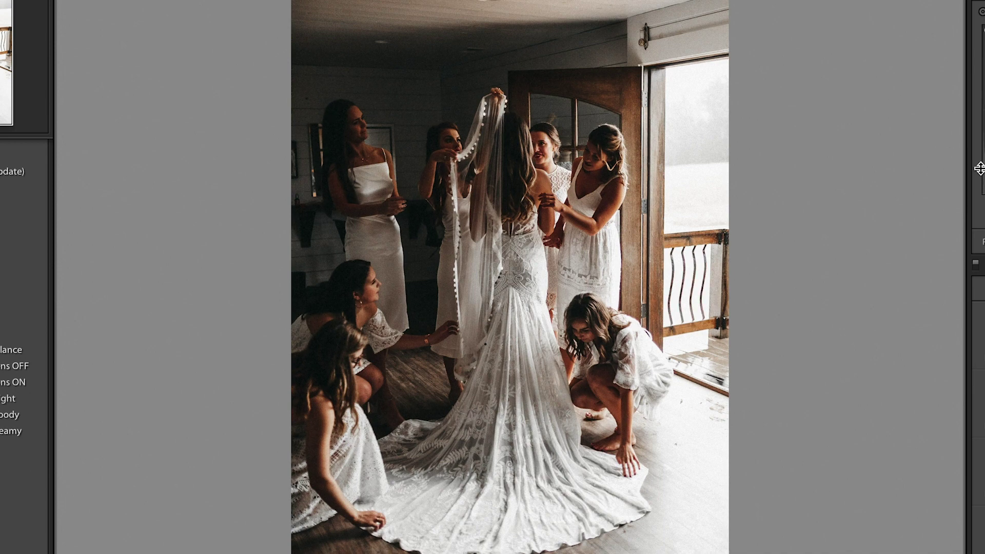
Apply the Artistic 05 profile from the profile browser and set its amount to 51
{"action": "scroll", "coordinate": [977, 277], "scroll_direction": "up", "scroll_amount": 1}
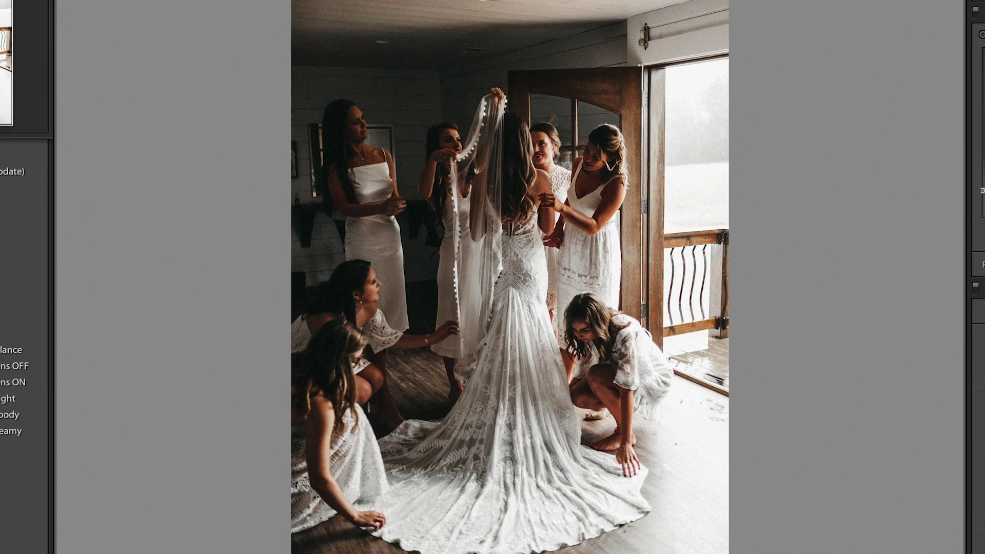
{"action": "scroll", "coordinate": [978, 277], "scroll_direction": "up", "scroll_amount": 7}
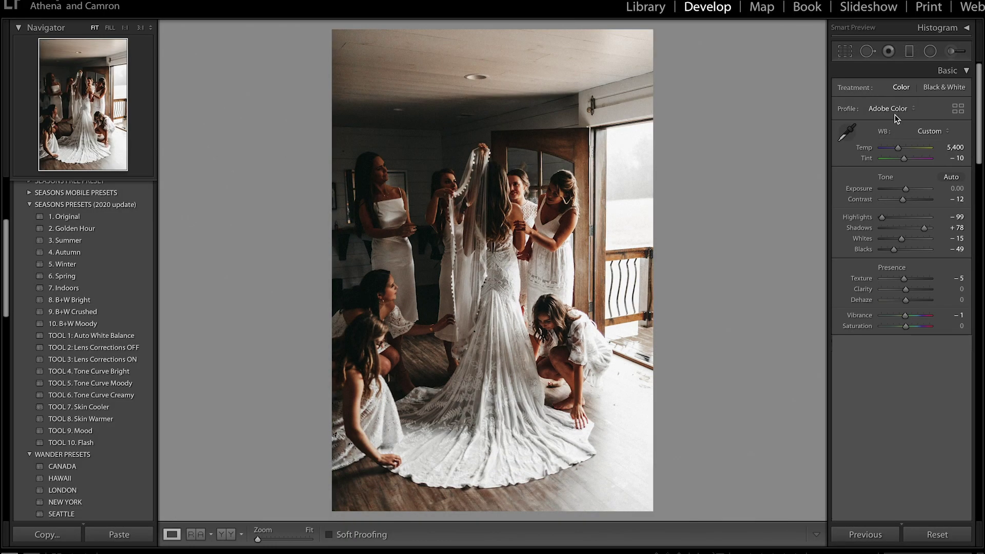
{"action": "left_click", "coordinate": [959, 110]}
{"action": "scroll", "coordinate": [895, 343], "scroll_direction": "down", "scroll_amount": 3}
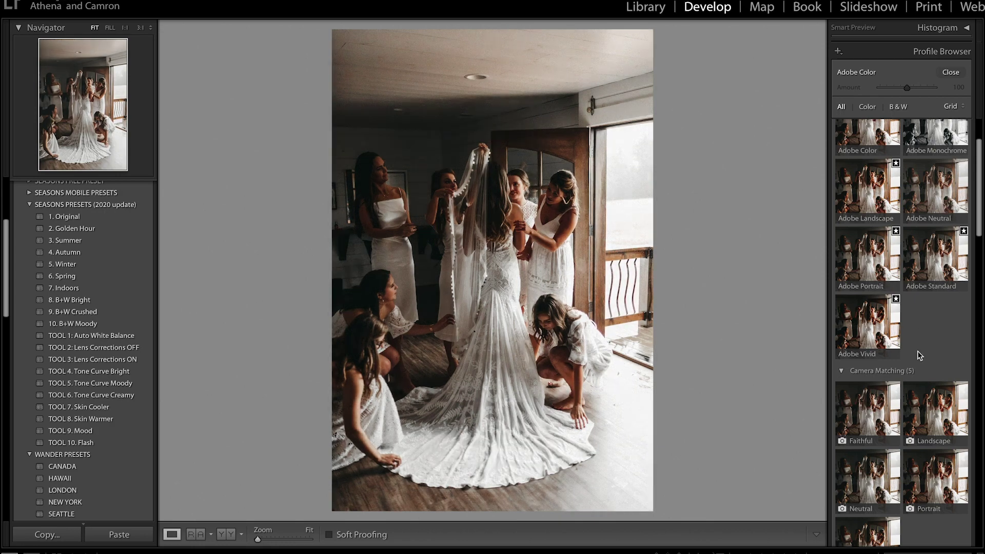
{"action": "scroll", "coordinate": [918, 354], "scroll_direction": "down", "scroll_amount": 7}
{"action": "scroll", "coordinate": [918, 354], "scroll_direction": "down", "scroll_amount": 4}
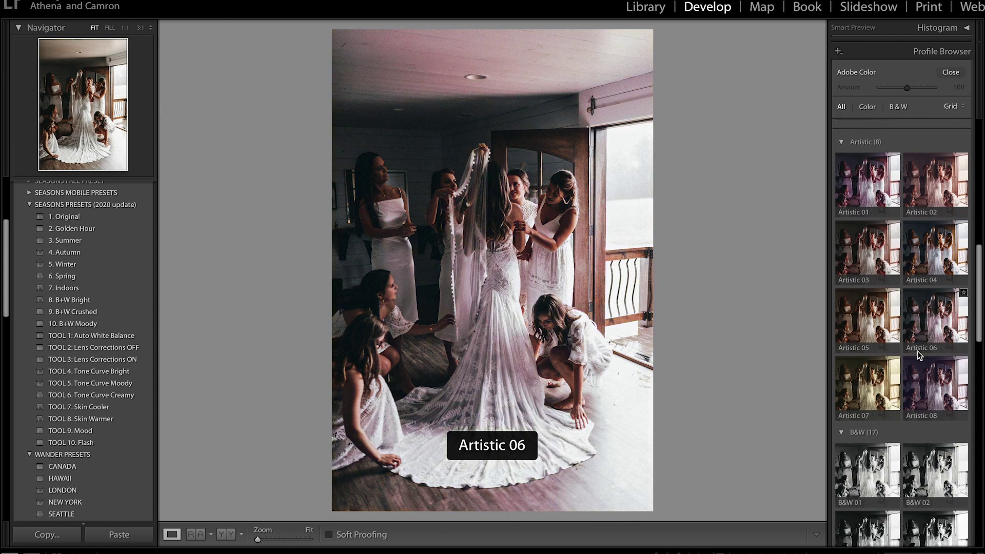
{"action": "scroll", "coordinate": [918, 353], "scroll_direction": "up", "scroll_amount": 1}
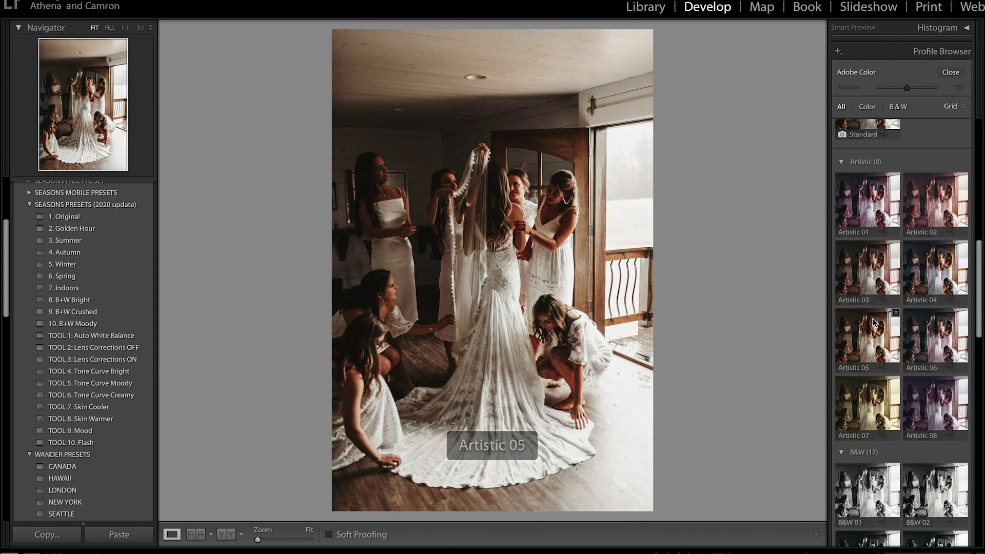
{"action": "left_click", "coordinate": [871, 347]}
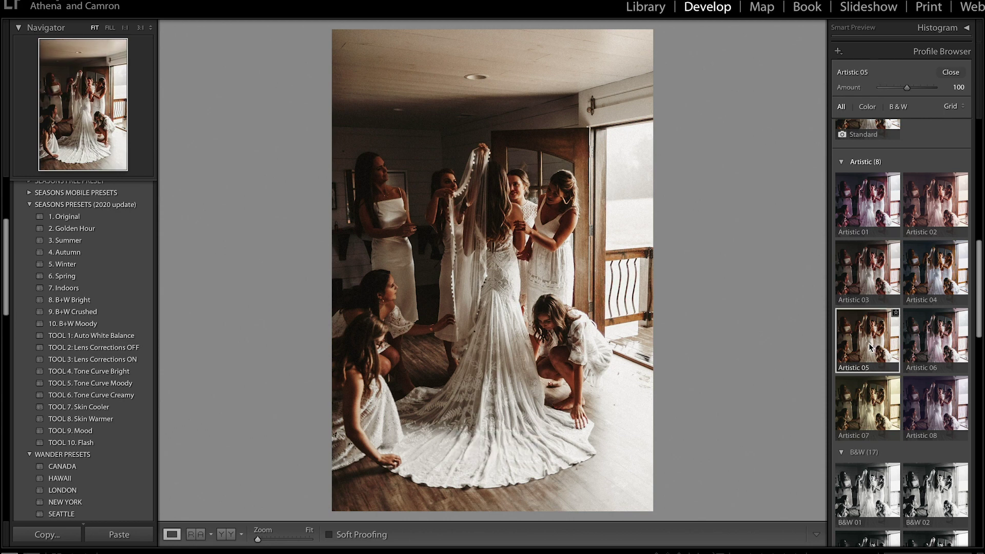
{"action": "left_click_drag", "start_coordinate": [879, 88], "coordinate": [895, 128]}
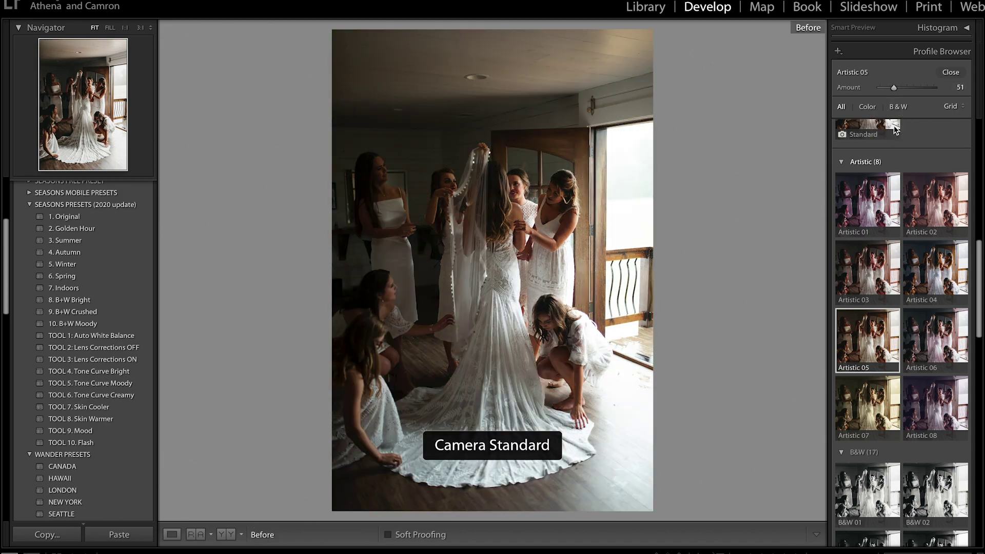
{"action": "key", "text": "Escape"}
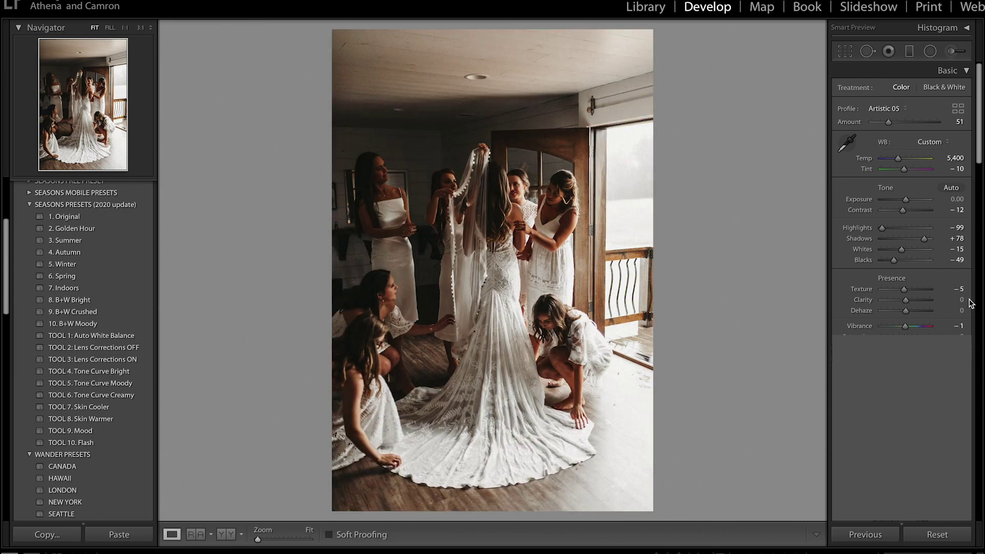
Place a graduated filter over the ceiling, desaturate it with the Saturation effect, and compare the photo with its original
{"action": "left_click", "coordinate": [908, 51]}
{"action": "left_click_drag", "start_coordinate": [366, 25], "coordinate": [380, 170]}
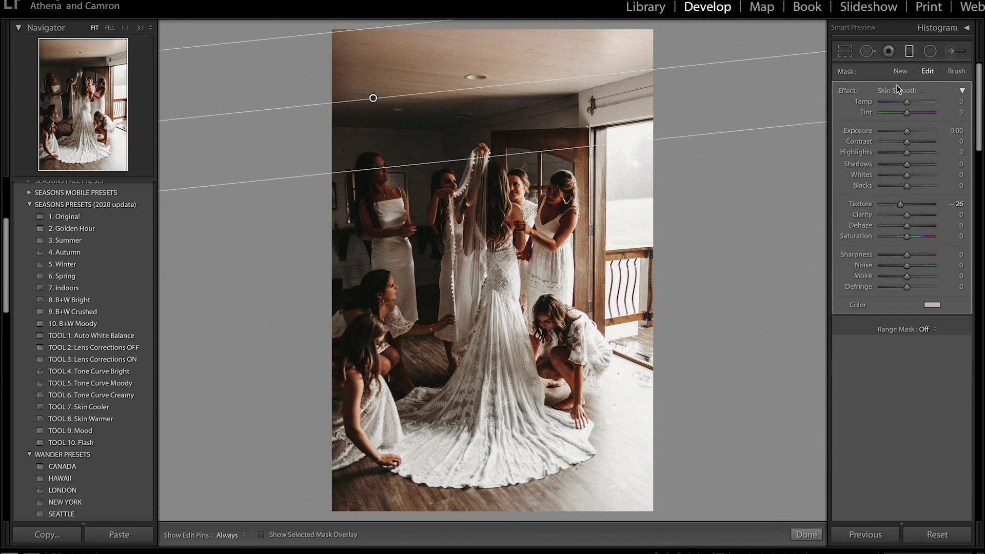
{"action": "left_click", "coordinate": [897, 89]}
{"action": "left_click", "coordinate": [893, 8]}
{"action": "left_click_drag", "start_coordinate": [375, 98], "coordinate": [374, 132]}
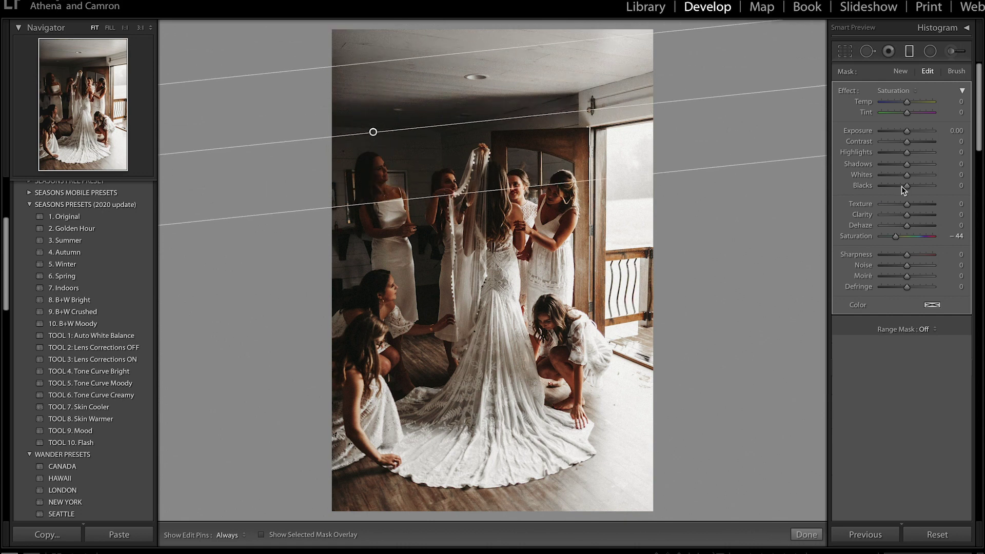
{"action": "left_click_drag", "start_coordinate": [892, 234], "coordinate": [981, 251]}
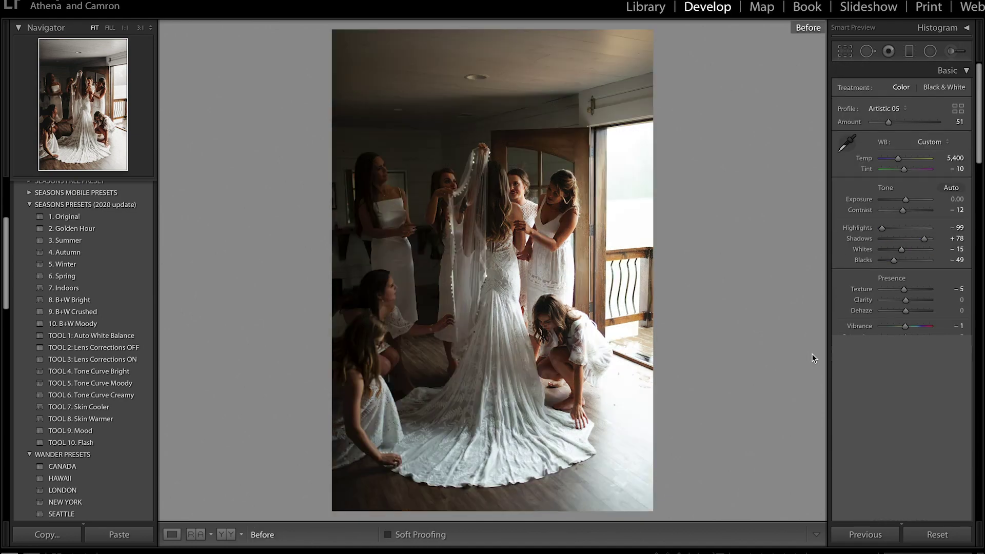
{"action": "key", "text": "backslash"}
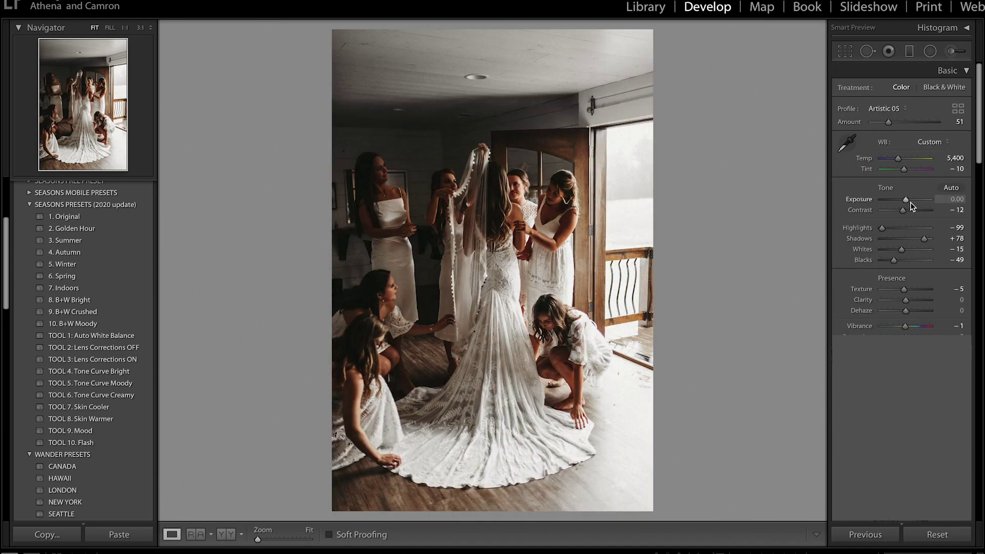
Raise the exposure to +0.10 and lower the photo's highlights to the minimum
{"action": "left_click", "coordinate": [957, 200]}
{"action": "key", "text": "Up"}
{"action": "key", "text": "Up"}
{"action": "key", "text": "Down"}
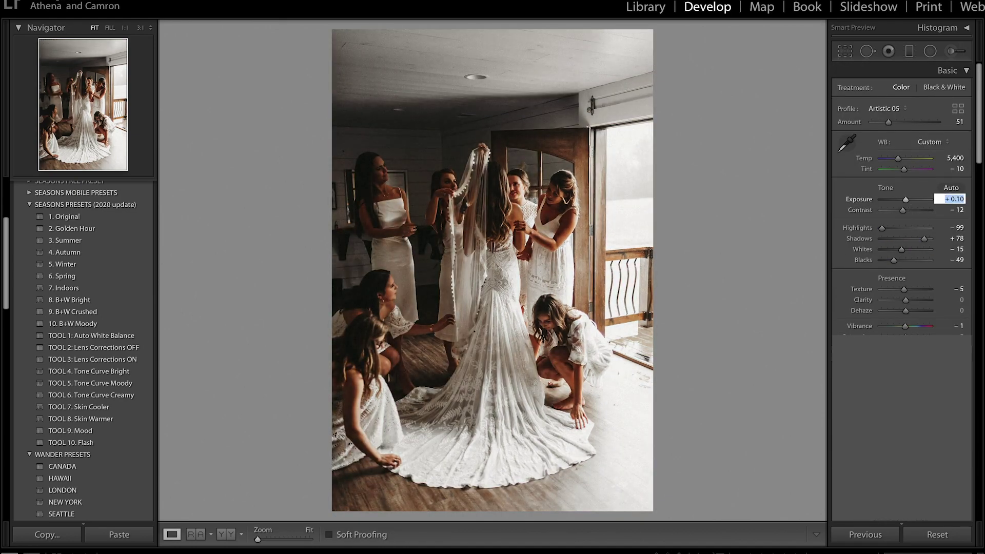
{"action": "left_click", "coordinate": [881, 228]}
{"action": "left_click_drag", "start_coordinate": [880, 229], "coordinate": [876, 229]}
Start an adjustment brush with the Highlights effect at −98
{"action": "left_click", "coordinate": [953, 50]}
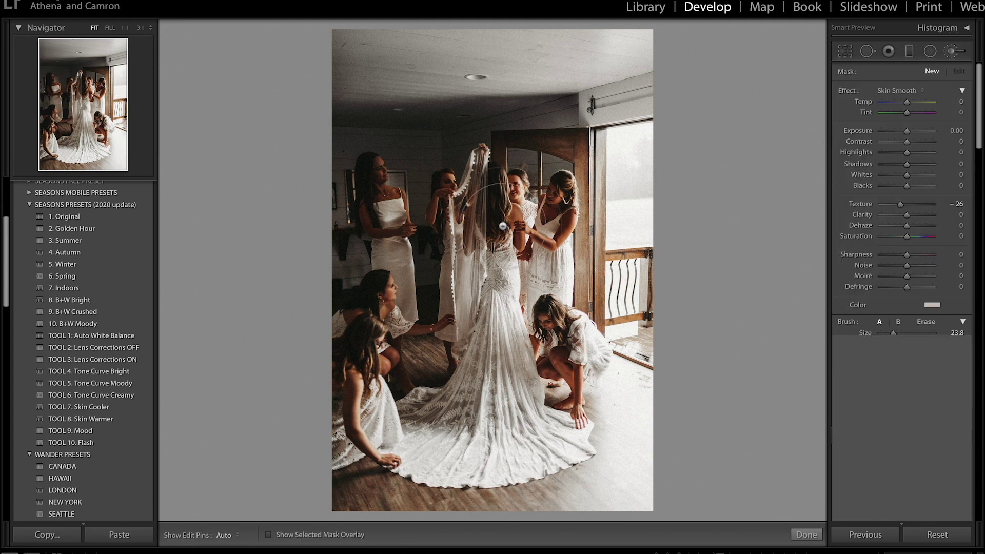
{"action": "left_click", "coordinate": [895, 91]}
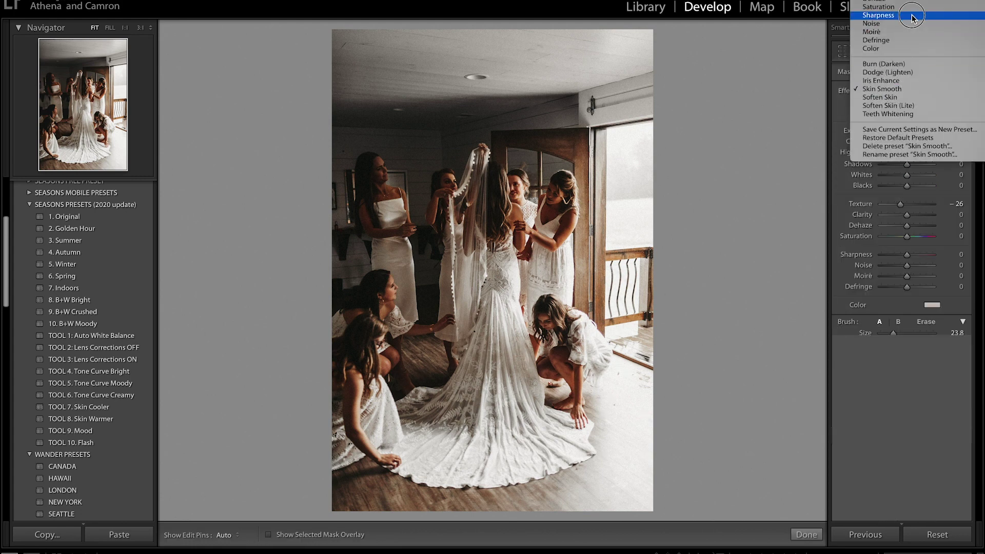
{"action": "left_click", "coordinate": [895, 27]}
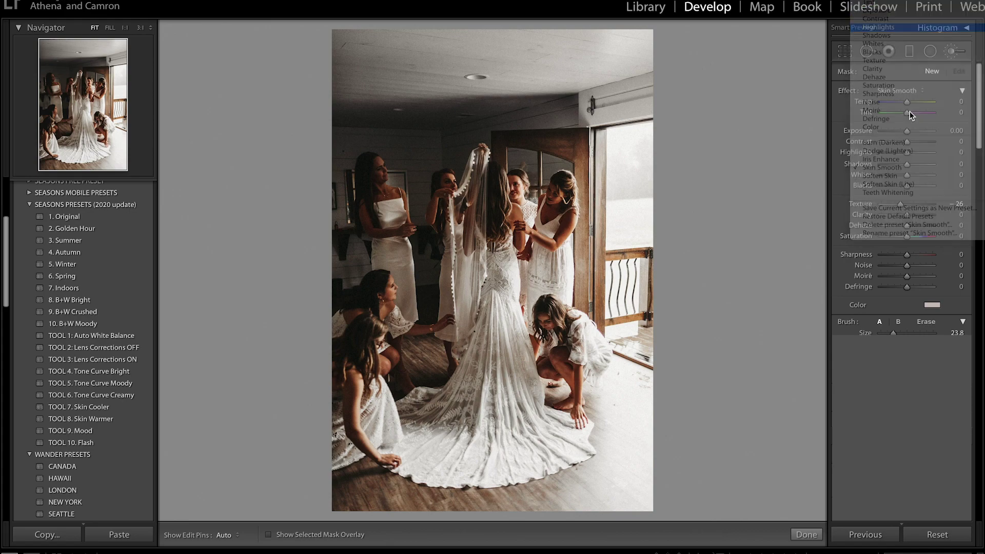
Set the brush density to 60 and its flow to 23
{"action": "left_click", "coordinate": [771, 464]}
{"action": "left_click_drag", "start_coordinate": [855, 489], "coordinate": [804, 490]}
{"action": "left_click", "coordinate": [796, 462]}
{"action": "left_click", "coordinate": [764, 456]}
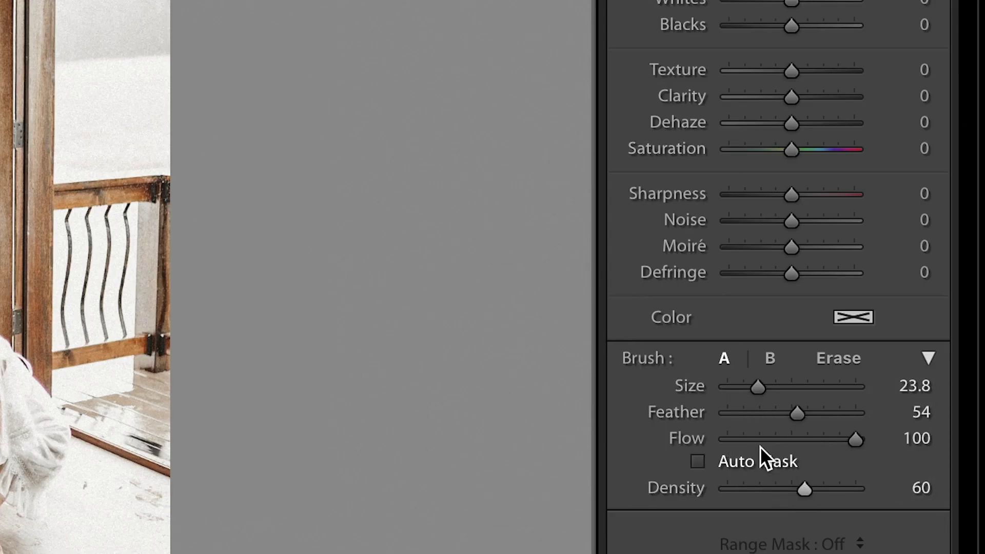
{"action": "left_click", "coordinate": [756, 439]}
{"action": "left_click", "coordinate": [756, 455]}
{"action": "left_click", "coordinate": [756, 456]}
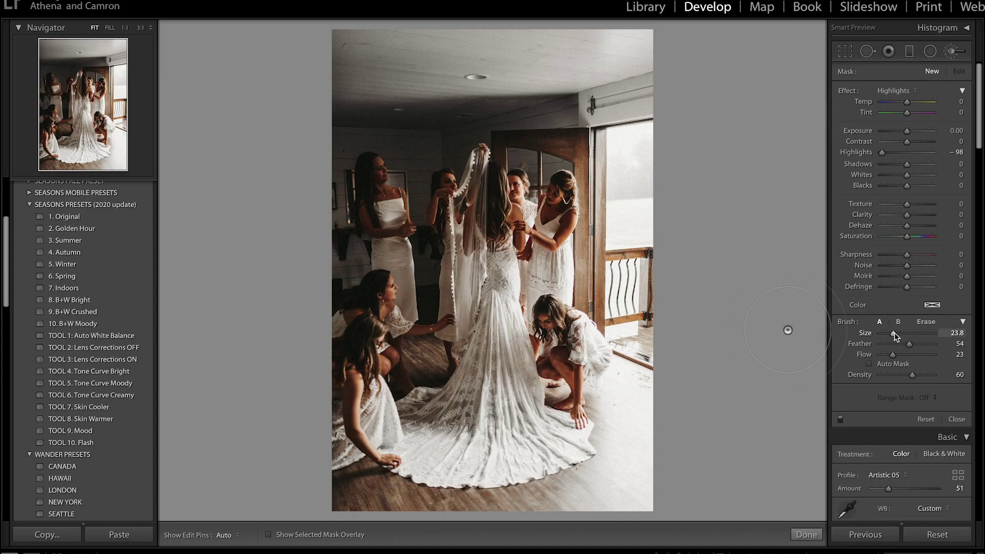
Brush the highlight reduction over the bride's dress, the bridesmaids and the bright floor, display the mask overlay, and fine-tune the Highlights strength
{"action": "key", "text": "h"}
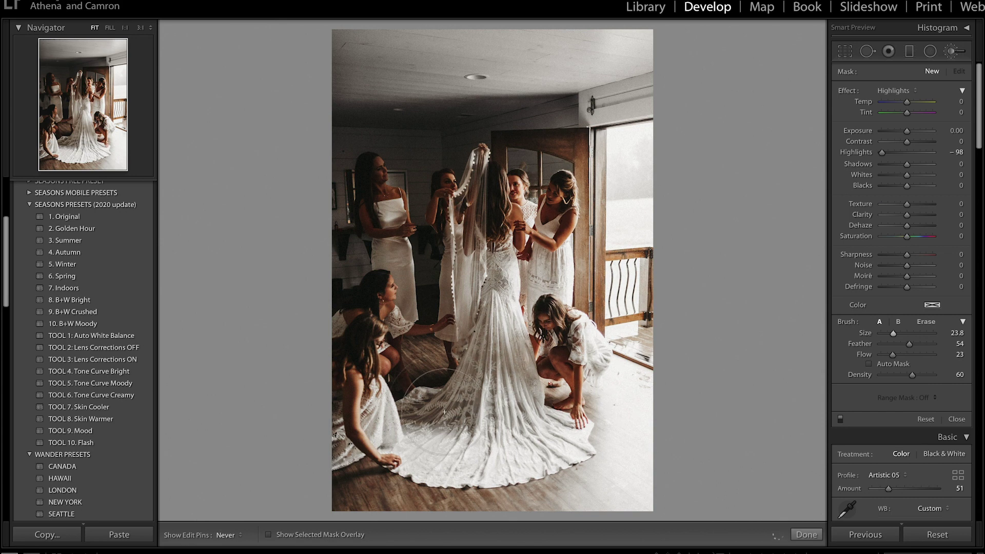
{"action": "key", "text": "h"}
{"action": "key", "text": "o"}
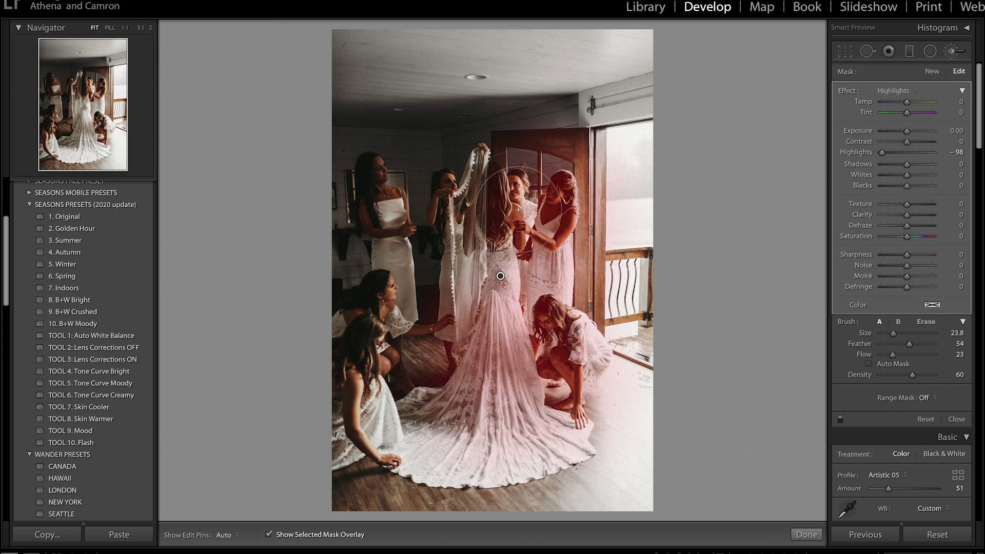
{"action": "left_click_drag", "start_coordinate": [882, 155], "coordinate": [880, 155]}
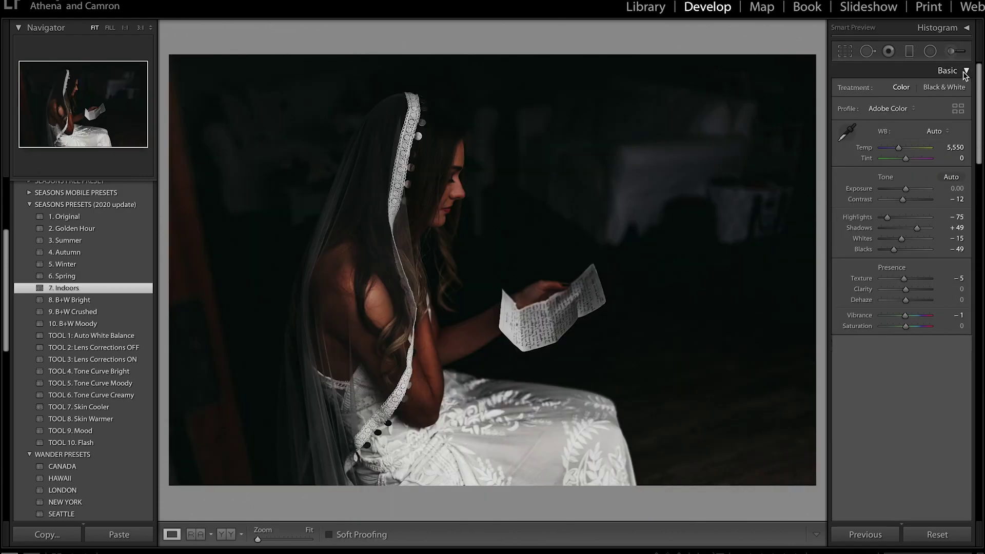
On the photo of the bride reading a letter, set exposure to +1.10, highlights to −100, temperature to 5,600 and tint to −2
{"action": "left_click_drag", "start_coordinate": [905, 189], "coordinate": [881, 220]}
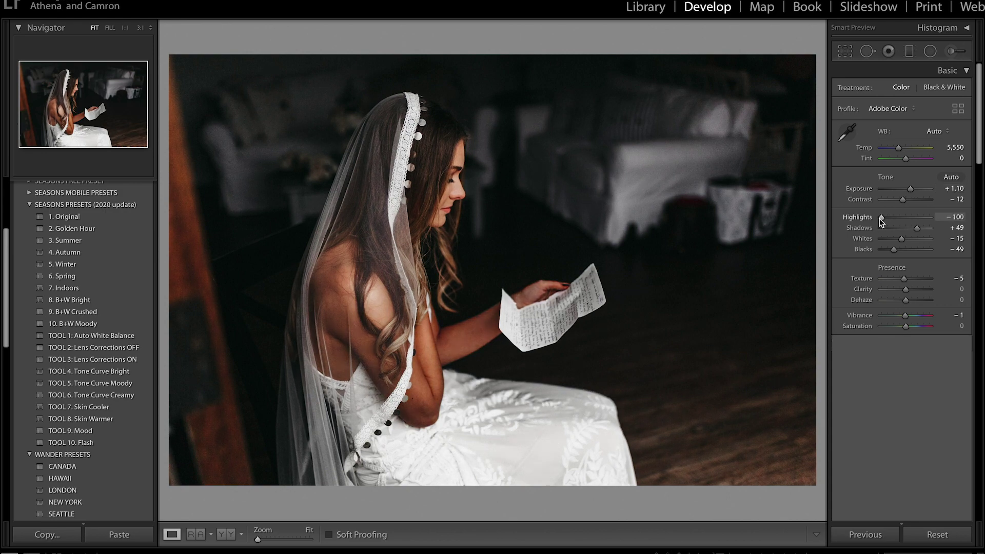
{"action": "left_click", "coordinate": [955, 147]}
{"action": "type", "text": "5600"}
{"action": "key", "text": "Return"}
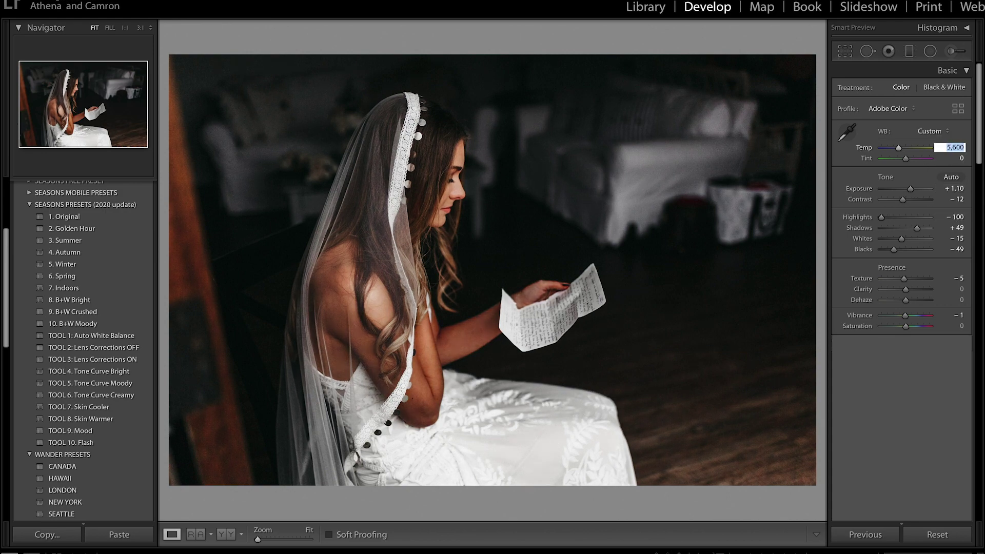
{"action": "key", "text": "Tab"}
{"action": "type", "text": "-2"}
{"action": "key", "text": "Return"}
{"action": "scroll", "coordinate": [901, 257], "scroll_direction": "down", "scroll_amount": 10}
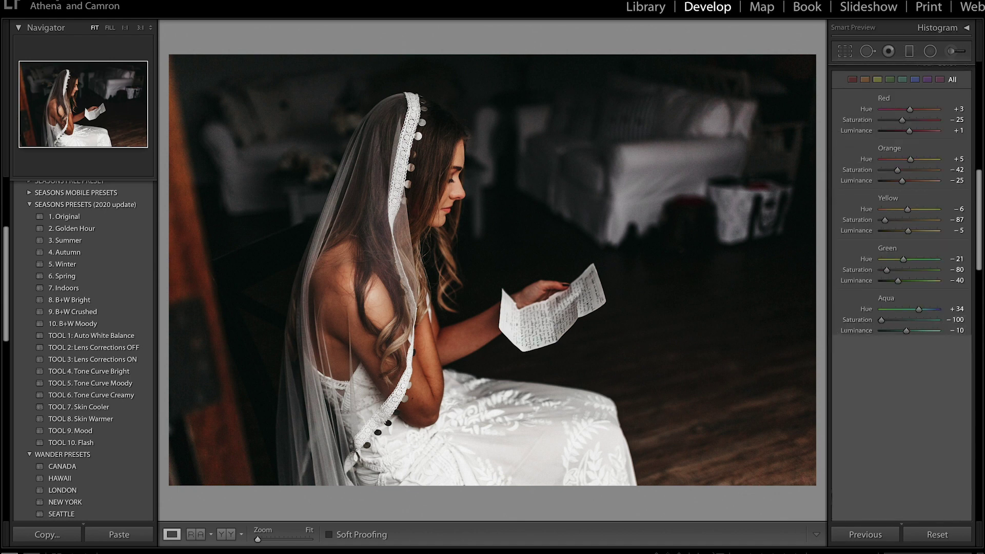
Compare the photo of the bride reading a letter with its unedited version and set the tint to −4
{"action": "key", "text": "backslash"}
{"action": "key", "text": "backslash"}
{"action": "scroll", "coordinate": [895, 264], "scroll_direction": "up", "scroll_amount": 5}
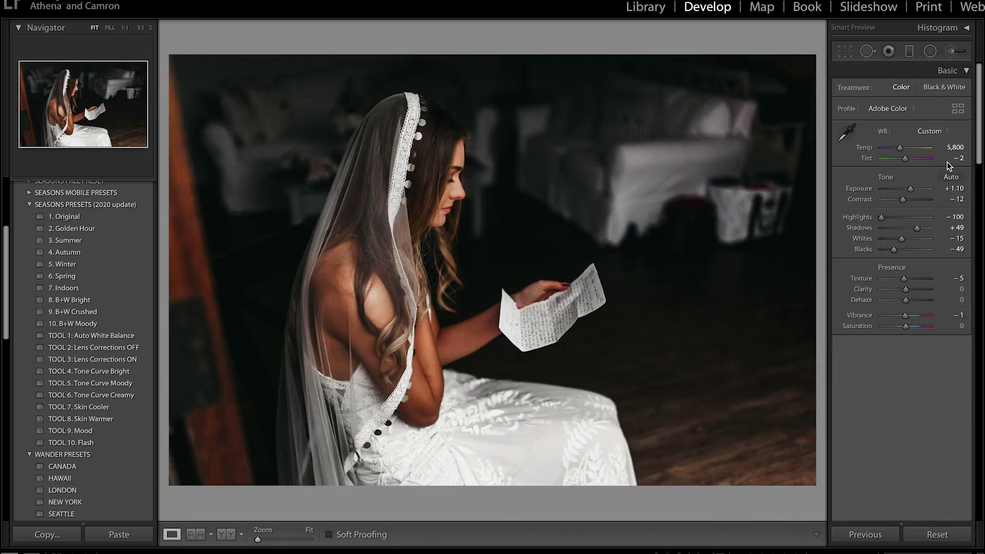
{"action": "left_click", "coordinate": [951, 159]}
{"action": "key", "text": "Return"}
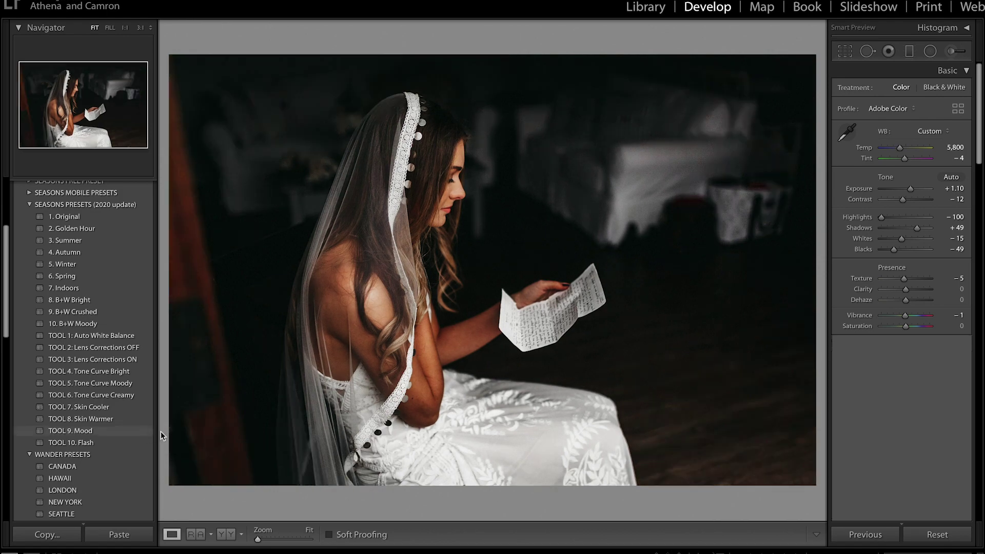
Apply the TOOL 9. Mood preset and the 4. Autumn preset to the letter photo and compare the result with the original
{"action": "left_click", "coordinate": [144, 432]}
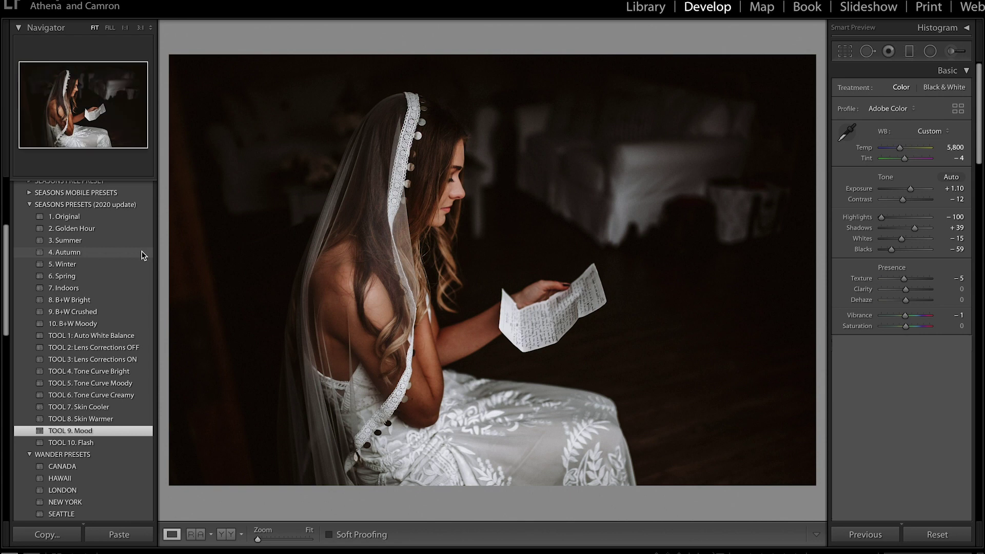
{"action": "left_click", "coordinate": [142, 251]}
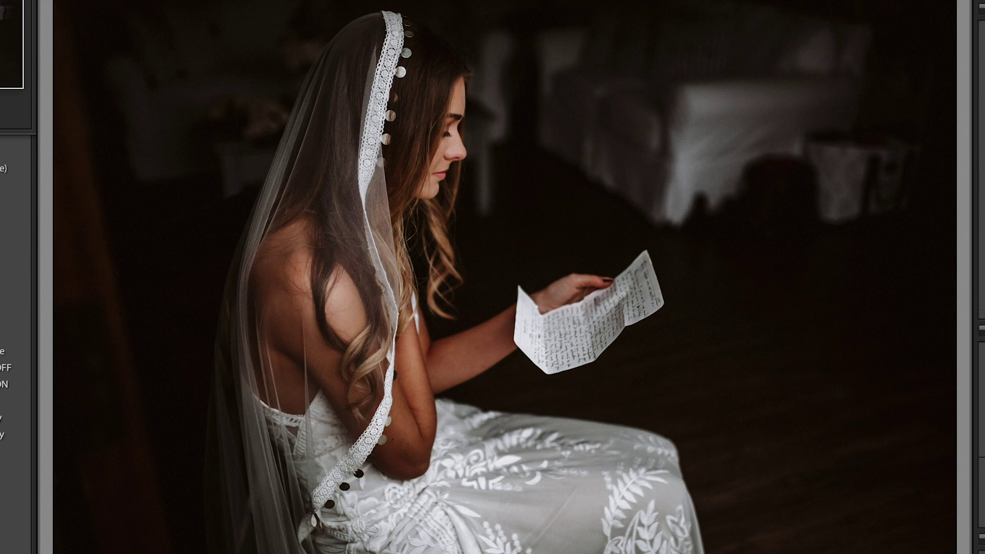
{"action": "key", "text": "backslash"}
{"action": "key", "text": "backslash"}
{"action": "scroll", "coordinate": [981, 277], "scroll_direction": "up", "scroll_amount": 10}
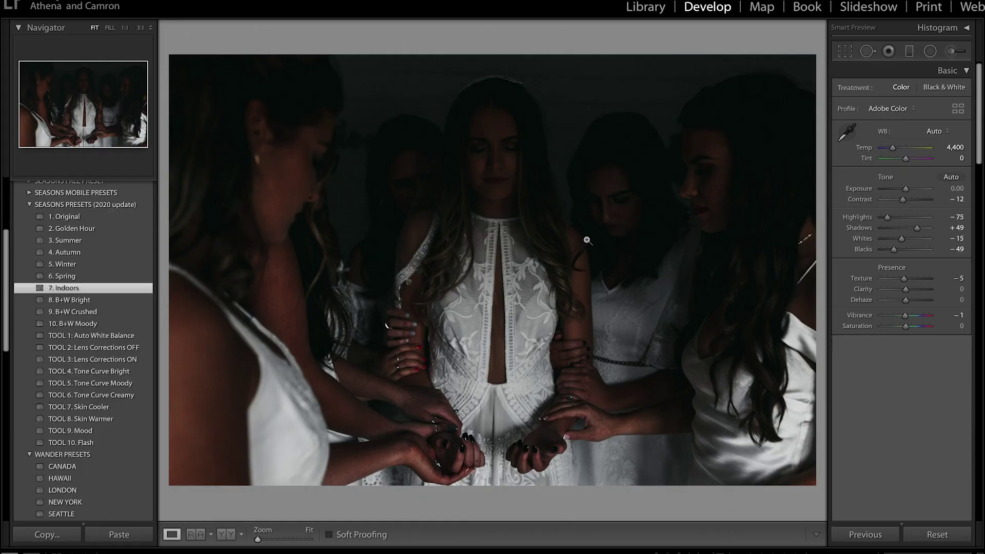
Paste the previous photo's settings onto the photo of the bride surrounded by her bridesmaids and raise its exposure
{"action": "key", "text": "ctrl+shift+v"}
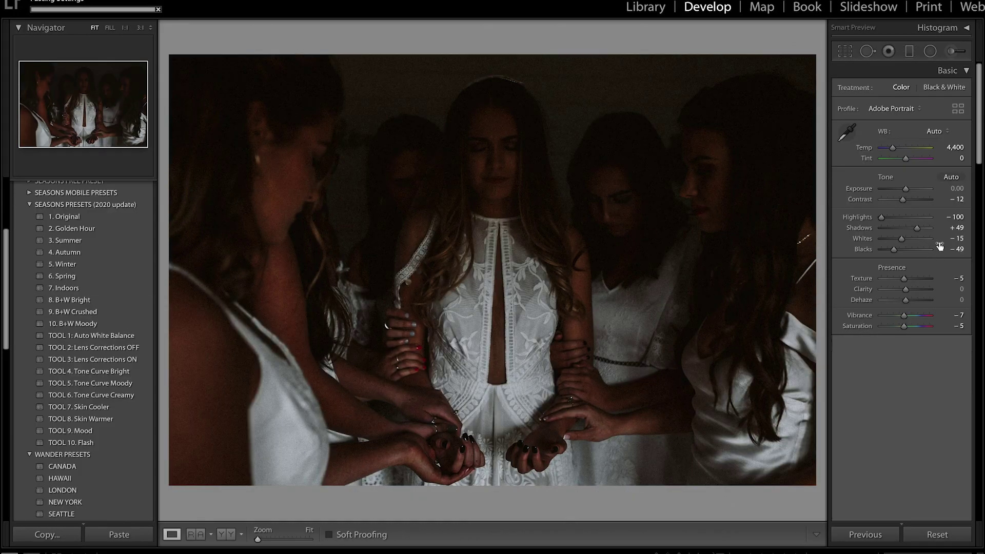
{"action": "left_click_drag", "start_coordinate": [905, 189], "coordinate": [914, 191]}
{"action": "scroll", "coordinate": [913, 191], "scroll_direction": "down", "scroll_amount": 10}
{"action": "scroll", "coordinate": [888, 288], "scroll_direction": "down", "scroll_amount": 10}
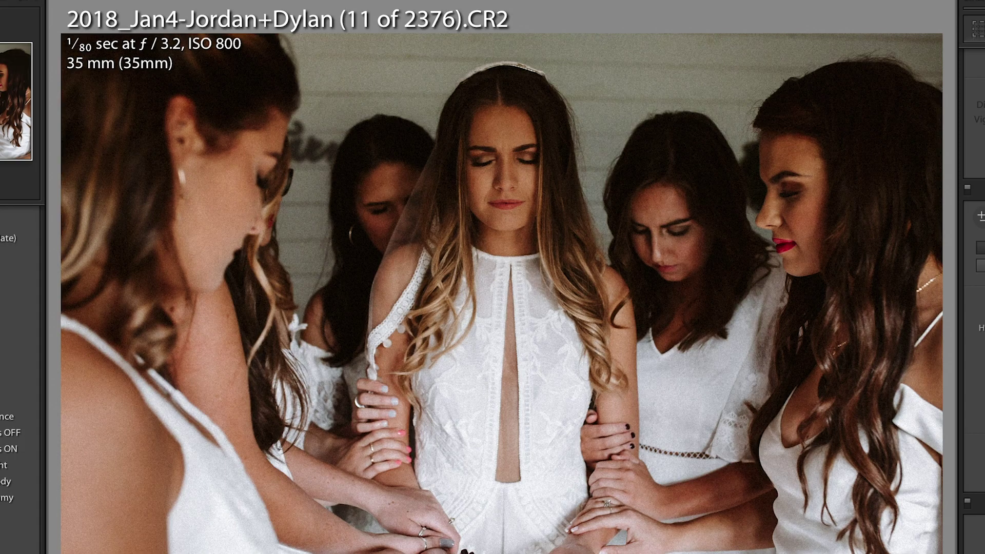
Compare the before and after versions of the bridesmaids photo, examining skin tones, whites and grain
{"action": "key", "text": "backslash"}
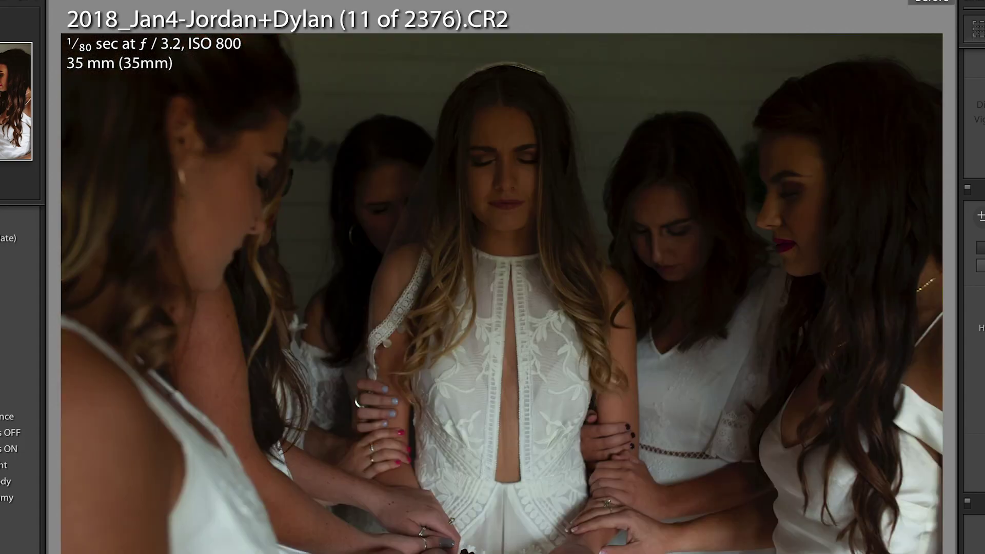
{"action": "key", "text": "backslash"}
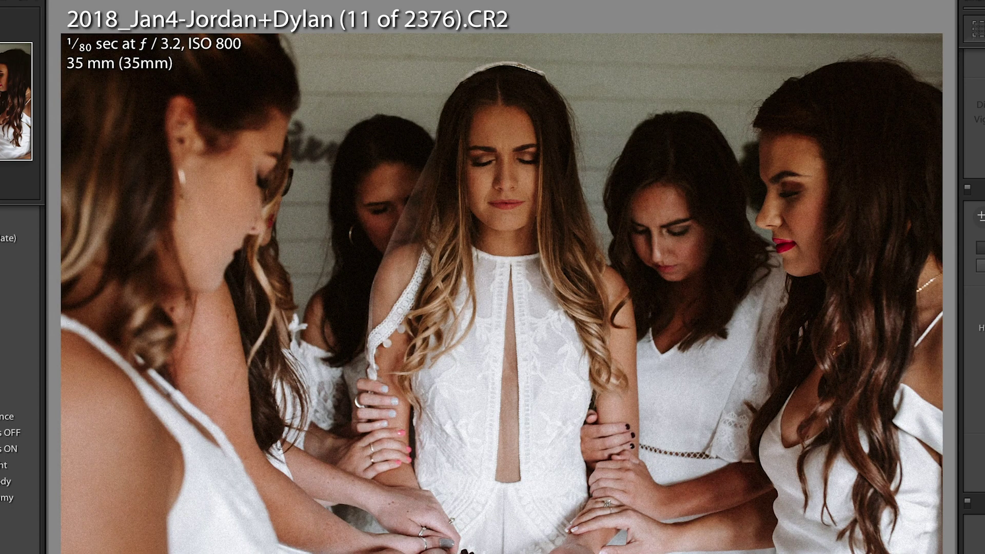
{"action": "key", "text": "backslash"}
{"action": "key", "text": "backslash"}
{"action": "key", "text": "backslash"}
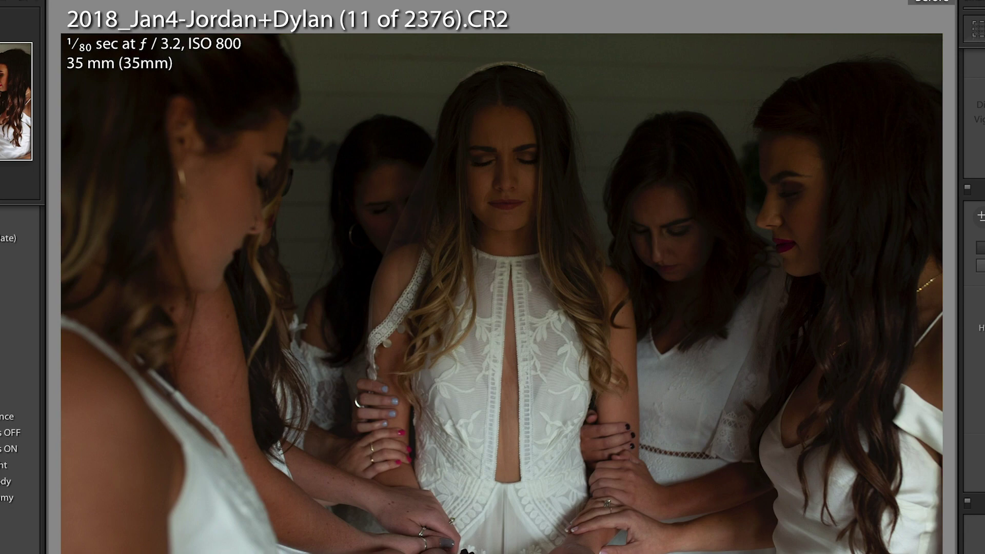
{"action": "key", "text": "backslash"}
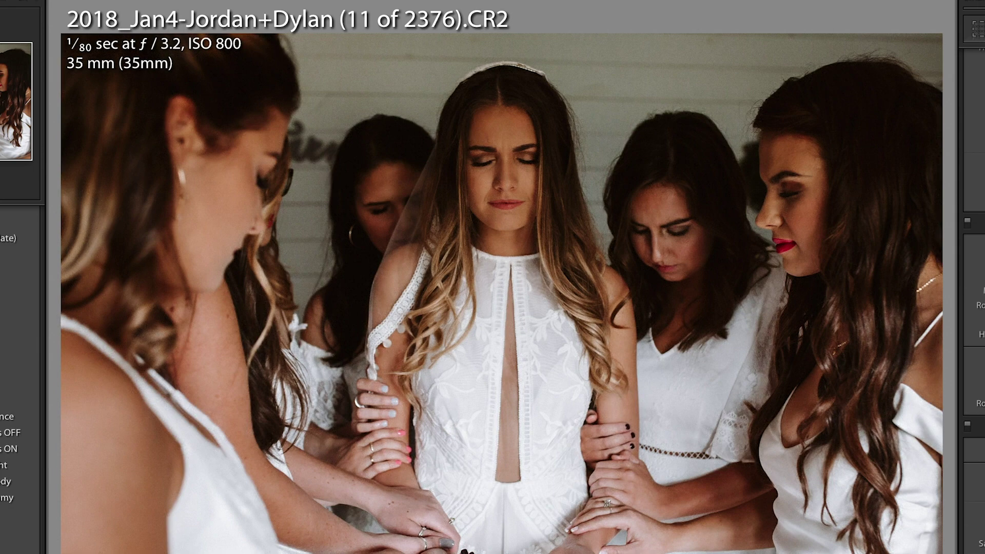
{"action": "scroll", "coordinate": [973, 277], "scroll_direction": "up", "scroll_amount": 10}
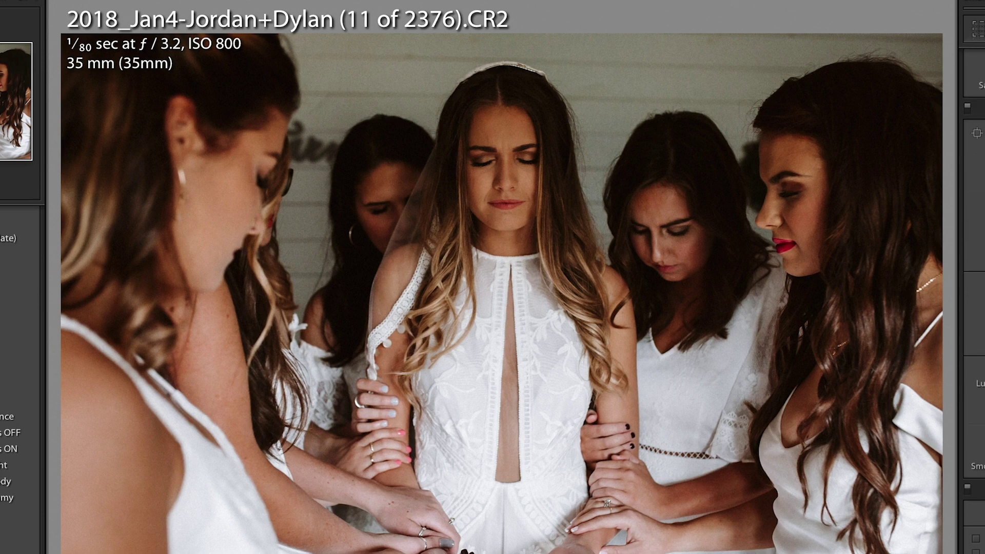
{"action": "key", "text": "backslash"}
{"action": "key", "text": "backslash"}
Apply the 10. B+W Moody preset to the close-up of the joined hands, with exposure at +1.20 and highlights at −100
{"action": "key", "text": "Left"}
{"action": "key", "text": "z"}
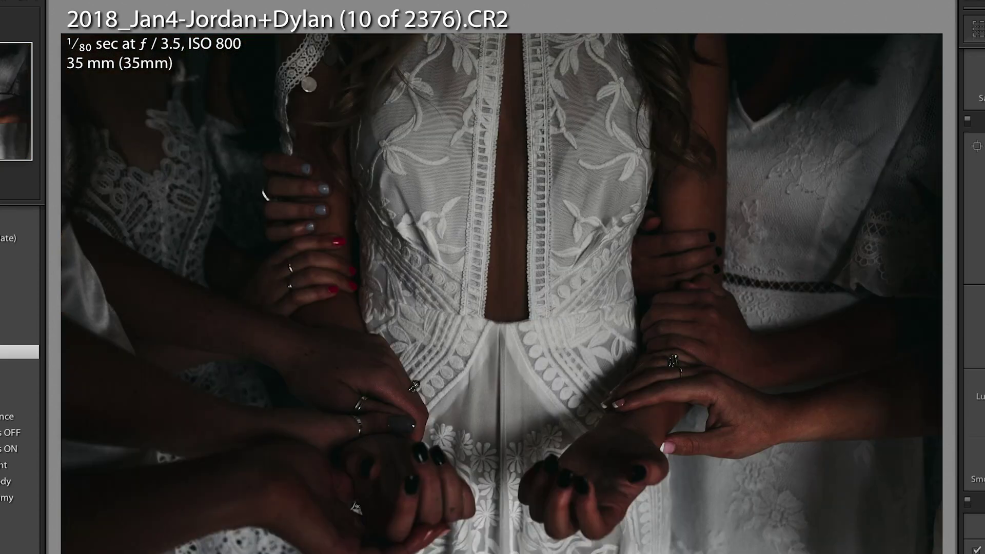
{"action": "left_click", "coordinate": [10, 400]}
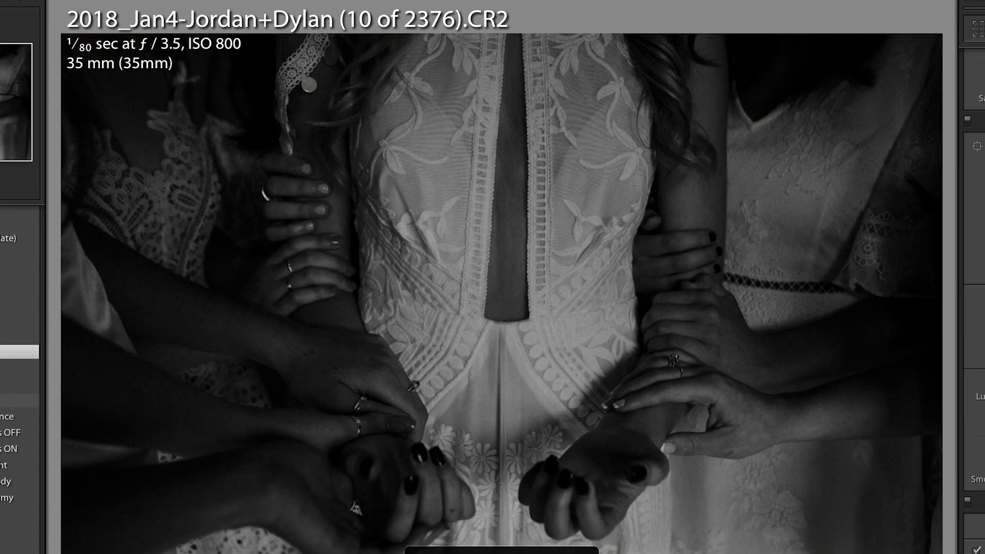
{"action": "left_click", "coordinate": [10, 400]}
{"action": "scroll", "coordinate": [977, 277], "scroll_direction": "up", "scroll_amount": 10}
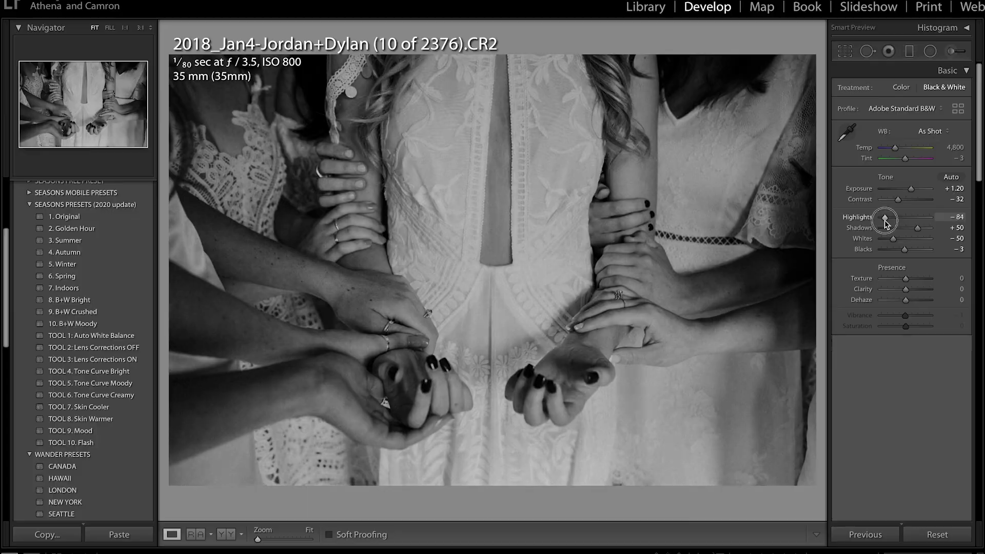
{"action": "scroll", "coordinate": [974, 287], "scroll_direction": "down", "scroll_amount": 10}
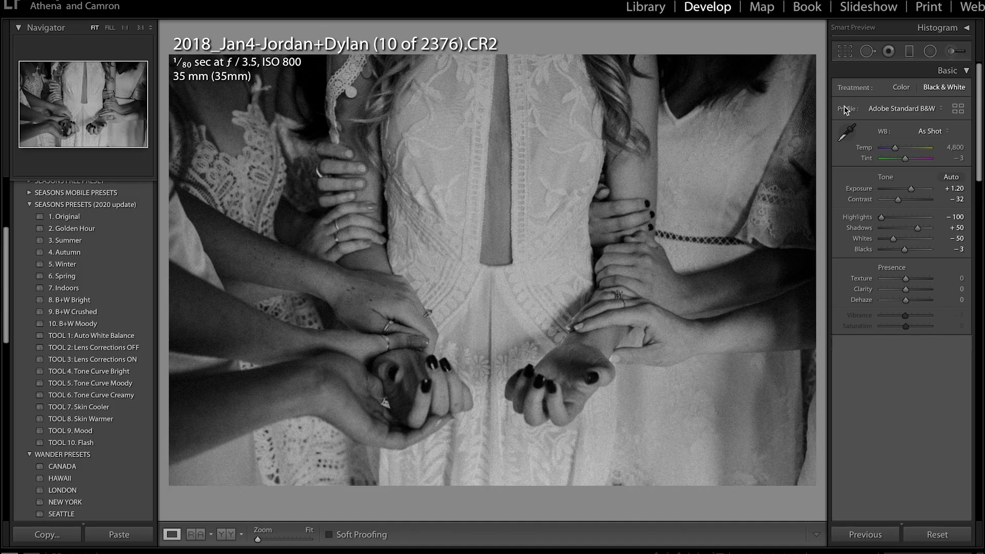
Browse the B&W profiles for the hands close-up and preview B&W 12
{"action": "left_click", "coordinate": [955, 108]}
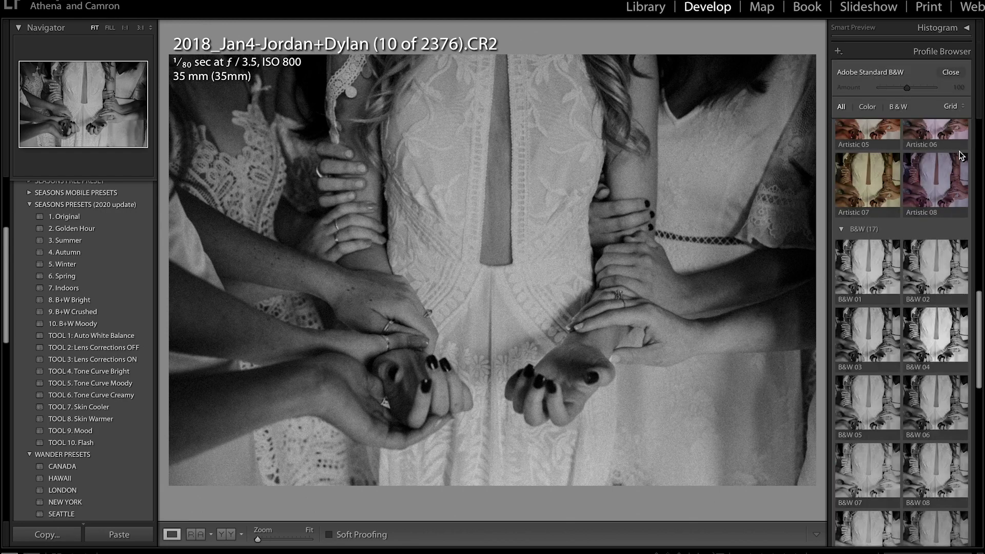
{"action": "scroll", "coordinate": [961, 155], "scroll_direction": "down", "scroll_amount": 3}
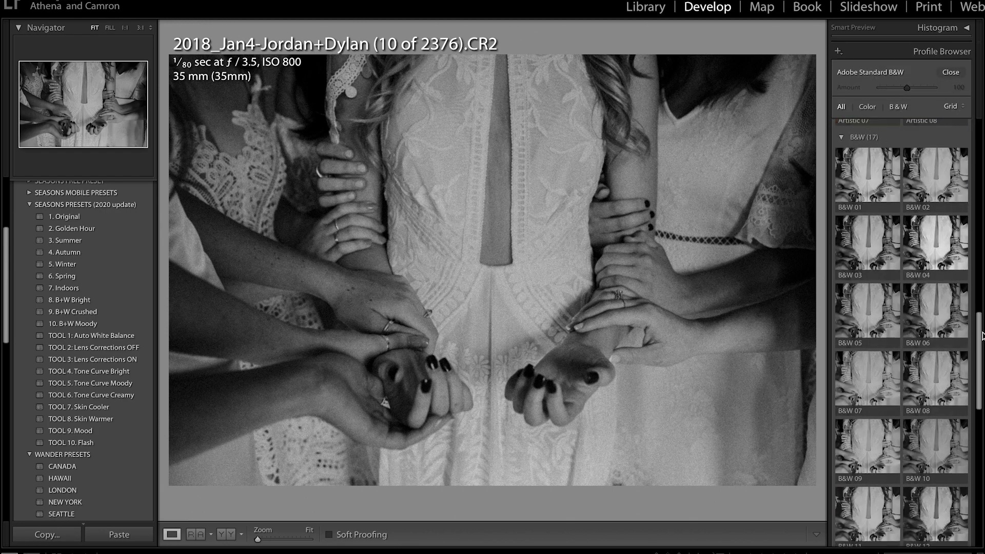
{"action": "scroll", "coordinate": [964, 339], "scroll_direction": "down", "scroll_amount": 5}
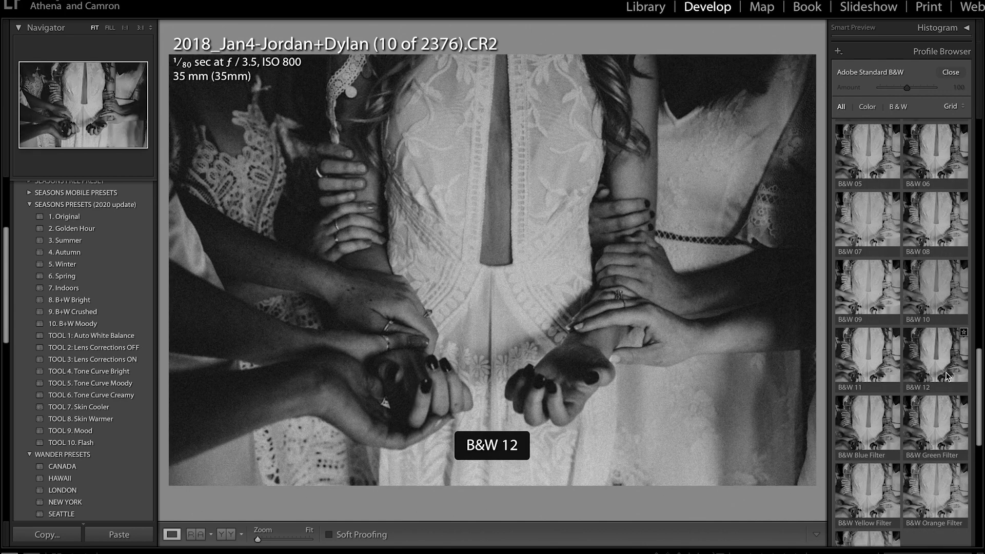
{"action": "scroll", "coordinate": [942, 405], "scroll_direction": "down", "scroll_amount": 1}
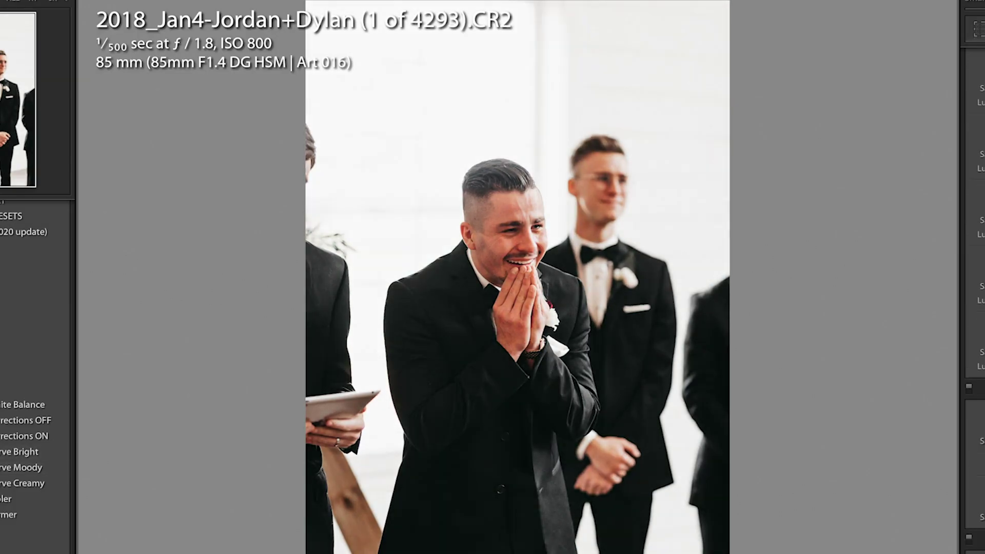
Review the edited ceremony photos one after another, up to the full-length shot of the couple at the triangular arch
{"action": "key", "text": "Right"}
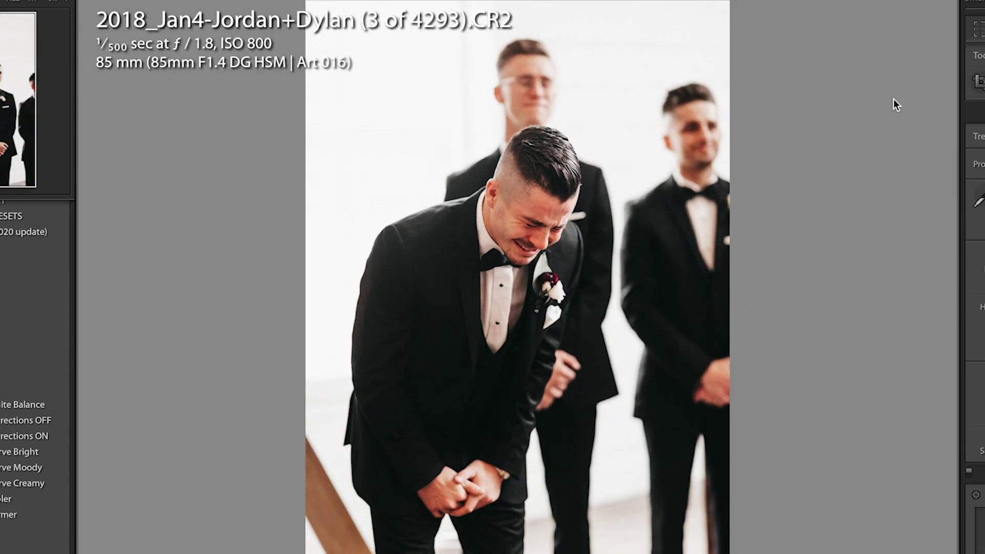
{"action": "key", "text": "Right"}
{"action": "key", "text": "Right"}
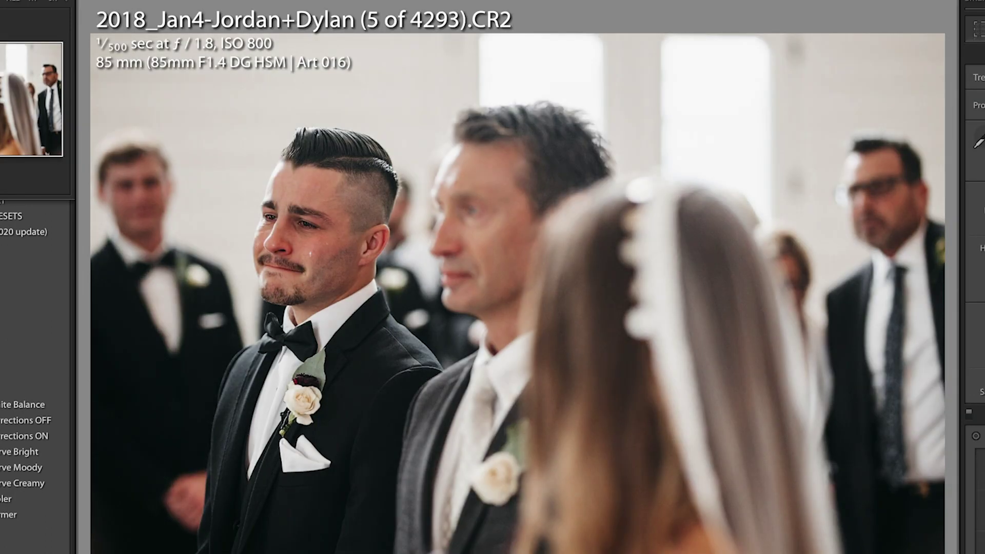
{"action": "key", "text": "Right"}
{"action": "key", "text": "Right"}
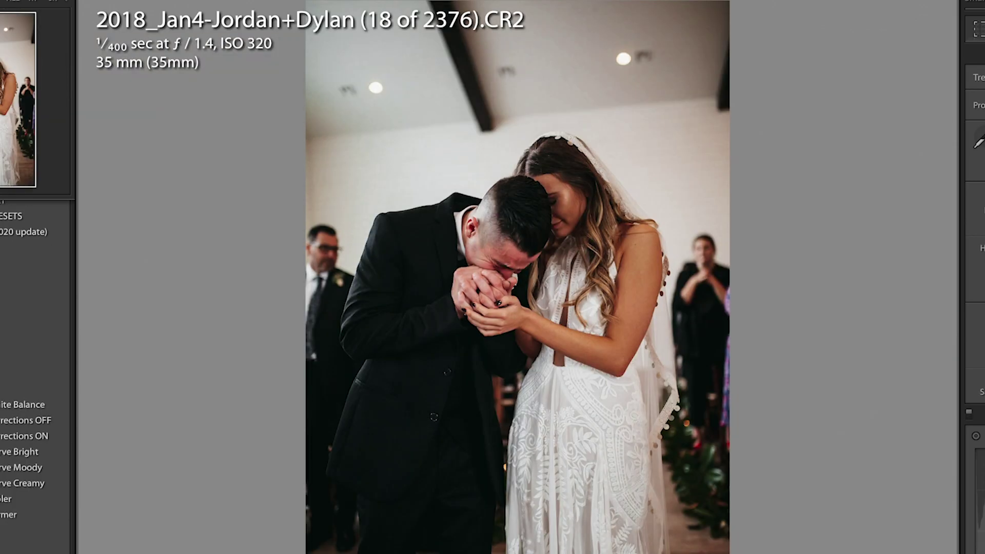
{"action": "key", "text": "r"}
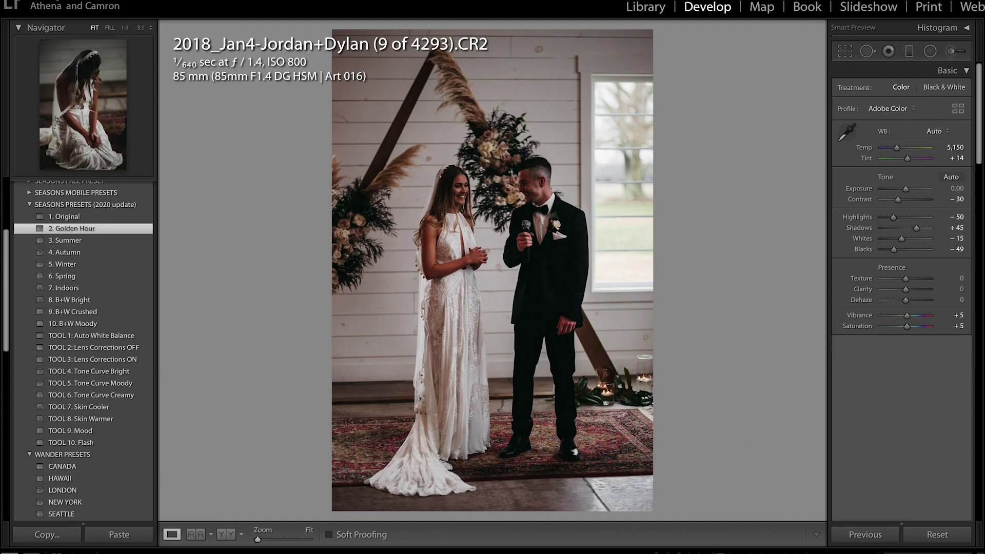
Set the arch photo's exposure to +0.85 and tint to +3, and straighten it by an angle of 0.53
{"action": "left_click_drag", "start_coordinate": [912, 187], "coordinate": [917, 188]}
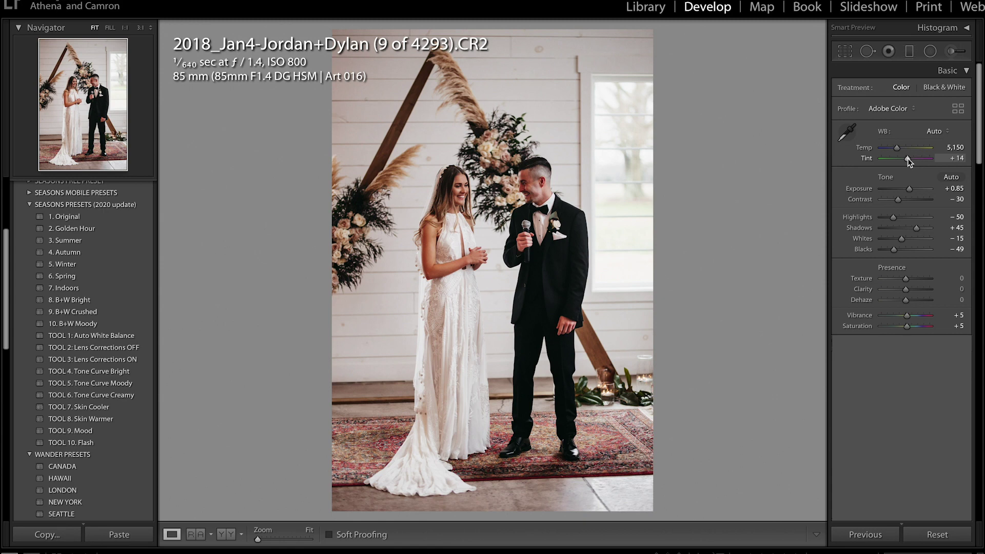
{"action": "left_click_drag", "start_coordinate": [907, 158], "coordinate": [906, 159]}
{"action": "left_click", "coordinate": [844, 51]}
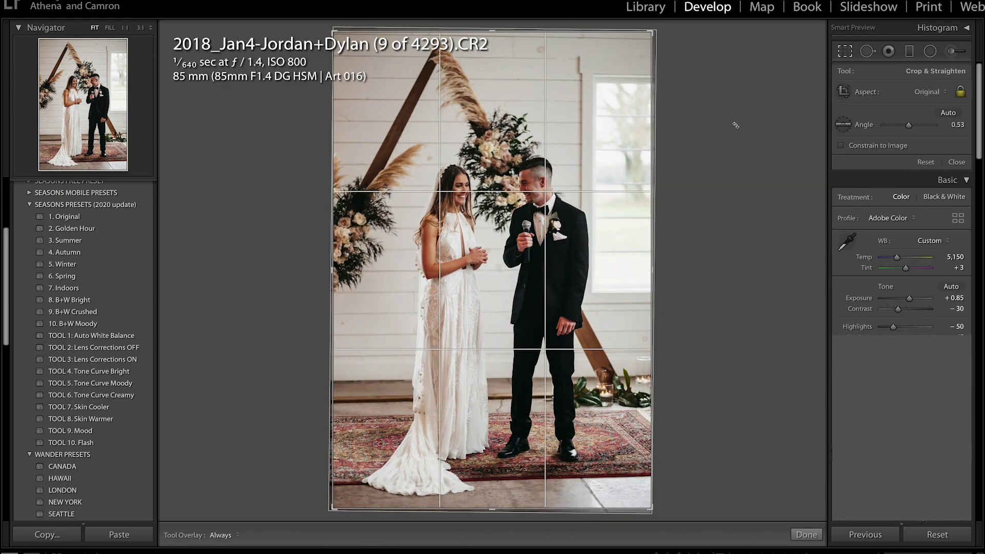
{"action": "key", "text": "r"}
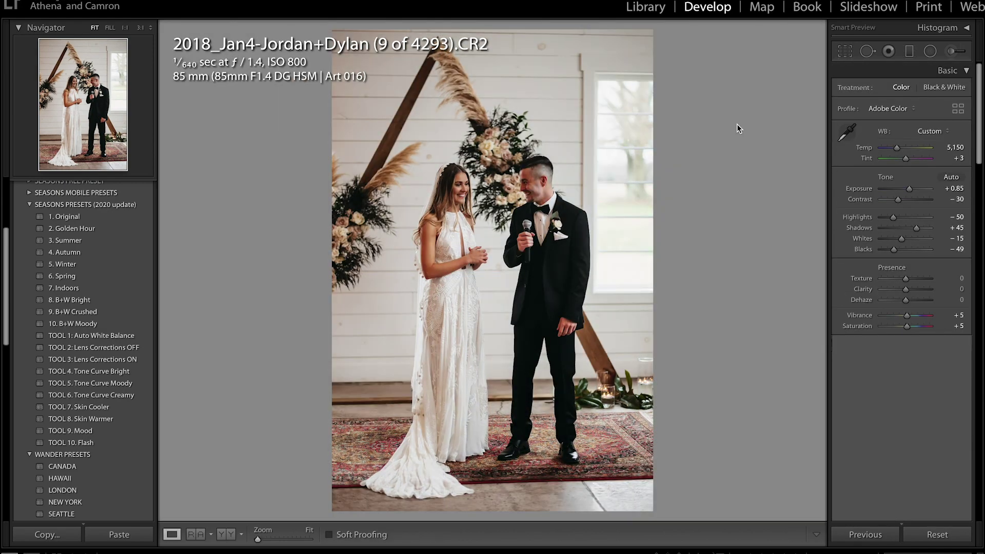
Refine the full-length arch photo with an exposure of +0.95 and a tint of 0
{"action": "left_click", "coordinate": [952, 180]}
{"action": "left_click", "coordinate": [953, 178]}
{"action": "key", "text": "ctrl+z"}
{"action": "left_click", "coordinate": [955, 188]}
{"action": "key", "text": "Return"}
{"action": "left_click", "coordinate": [963, 159]}
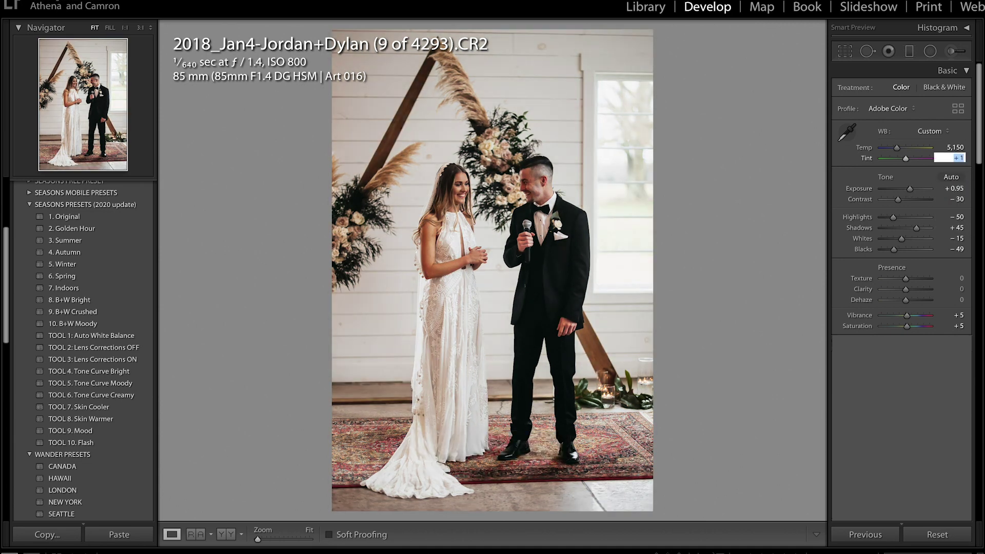
{"action": "type", "text": "0"}
{"action": "key", "text": "Return"}
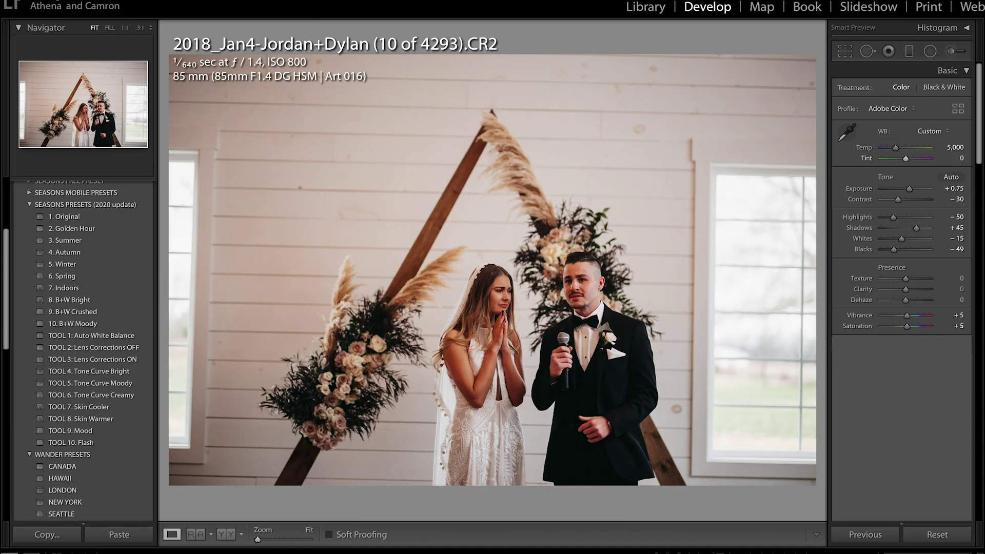
On the photo of the kneeling bride, set the exposure to +0.50 and rotate the crop slightly to straighten it
{"action": "key", "text": "Right"}
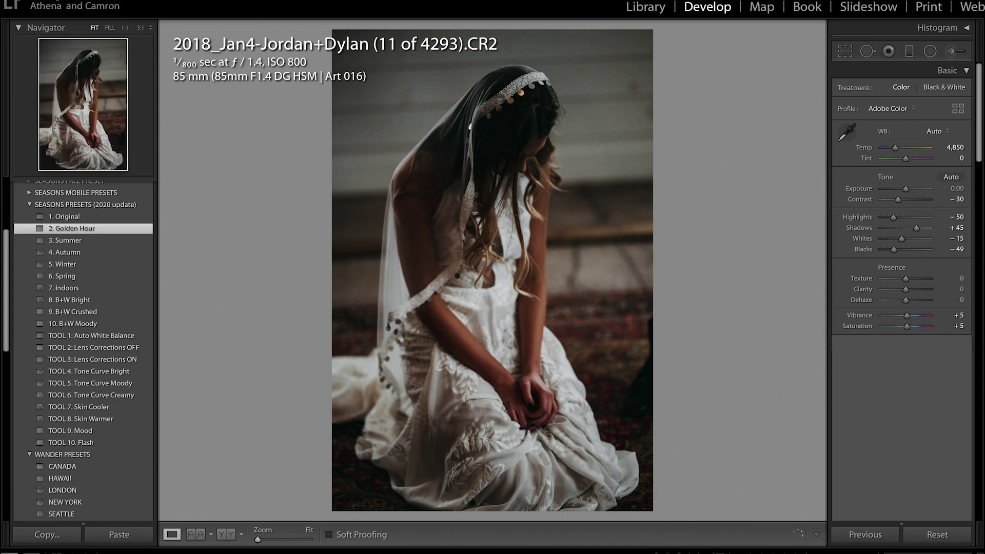
{"action": "left_click", "coordinate": [906, 190]}
{"action": "left_click_drag", "start_coordinate": [906, 188], "coordinate": [908, 189]}
{"action": "left_click", "coordinate": [844, 49]}
{"action": "left_click_drag", "start_coordinate": [698, 158], "coordinate": [673, 173]}
{"action": "key", "text": "Return"}
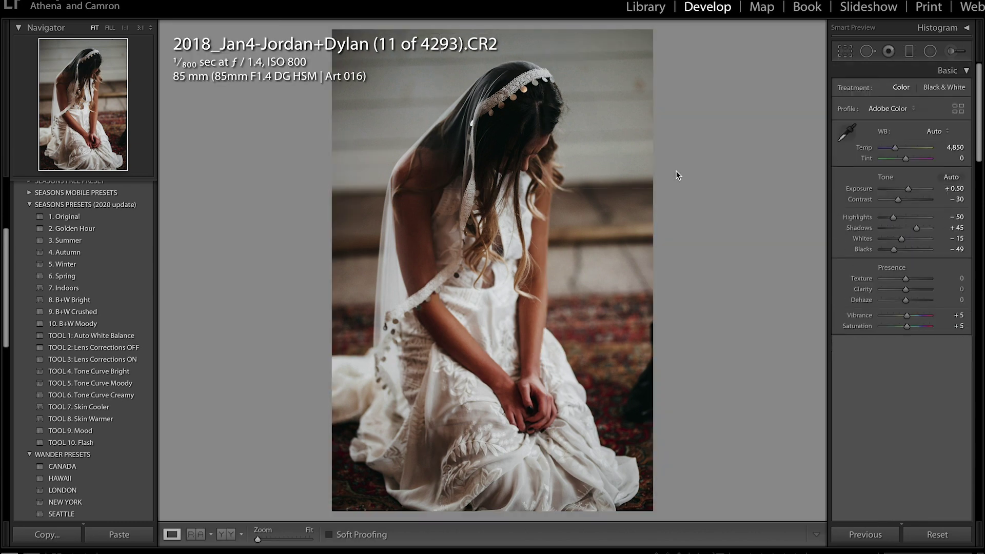
Apply the 4. Autumn preset to the kneeling bride photo and inspect the lace and hair at 3:1 magnification
{"action": "left_click", "coordinate": [126, 254]}
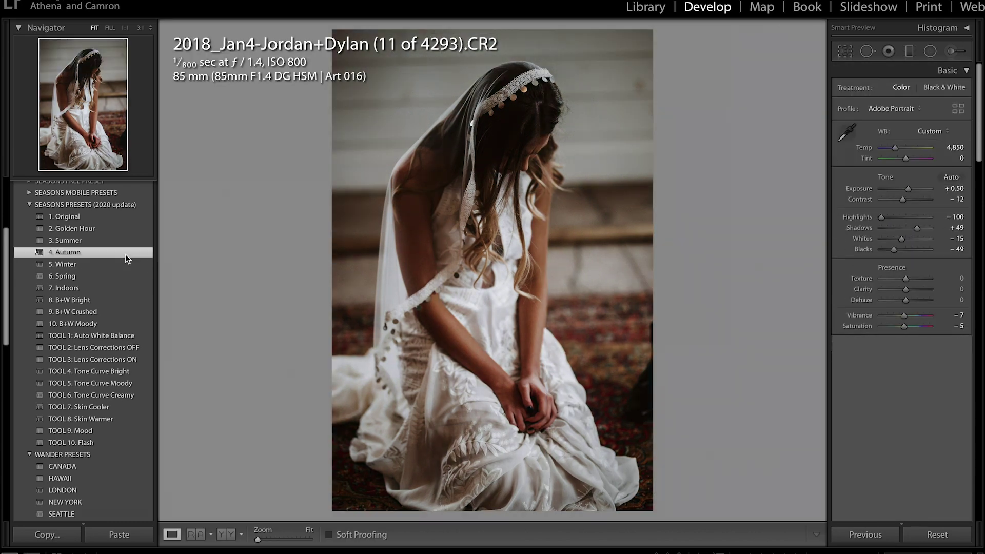
{"action": "left_click", "coordinate": [419, 264]}
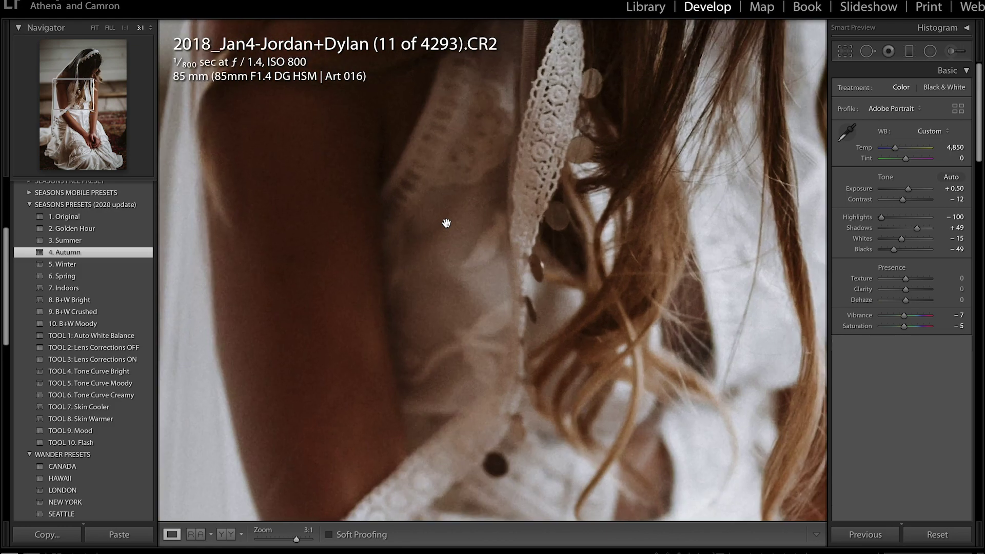
{"action": "left_click_drag", "start_coordinate": [525, 222], "coordinate": [583, 11]}
{"action": "left_click", "coordinate": [646, 224]}
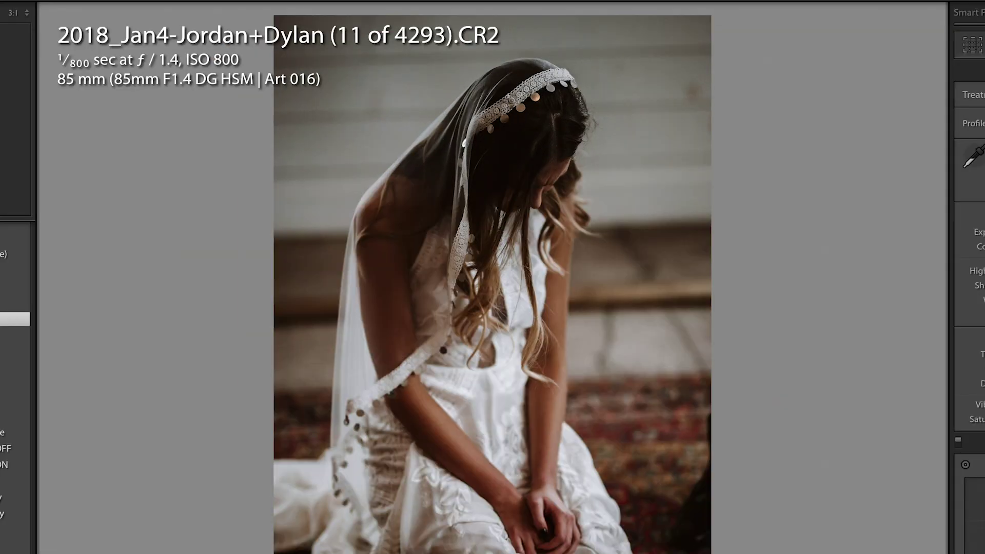
{"action": "scroll", "coordinate": [903, 256], "scroll_direction": "down", "scroll_amount": 5}
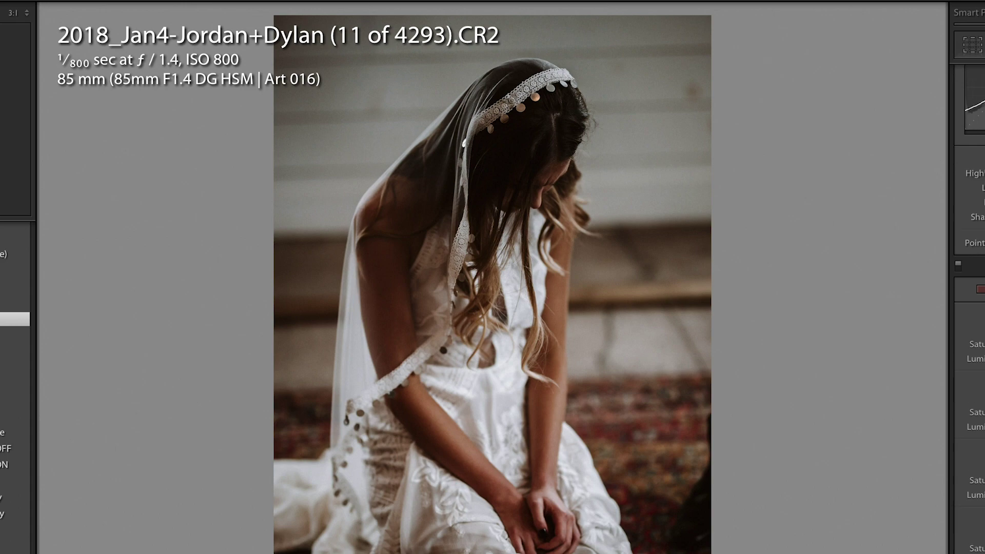
Compare the kneeling bride close-up with its unedited version and rotate its crop slightly to straighten it
{"action": "key", "text": "backslash"}
{"action": "key", "text": "backslash"}
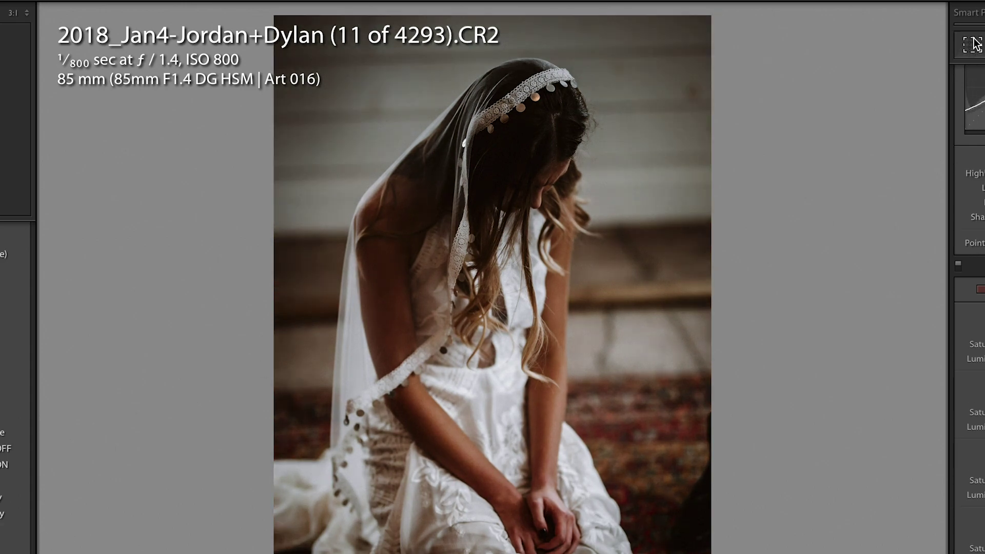
{"action": "key", "text": "r"}
{"action": "left_click_drag", "start_coordinate": [875, 101], "coordinate": [858, 104]}
{"action": "key", "text": "Return"}
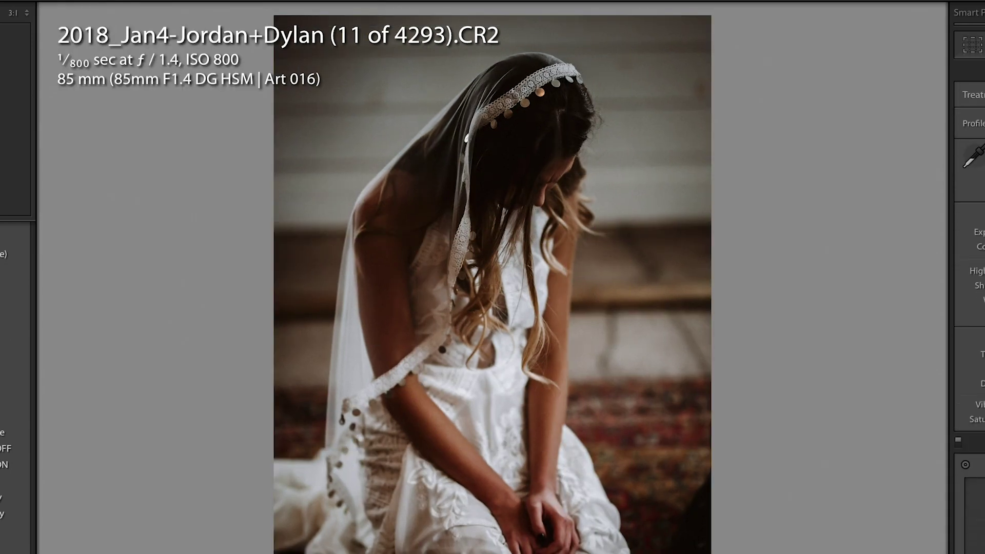
{"action": "left_click", "coordinate": [968, 37]}
{"action": "left_click_drag", "start_coordinate": [820, 166], "coordinate": [822, 154]}
{"action": "key", "text": "Return"}
Review the vignette and grain settings of the kneeling bride close-up and compare it with the wider kneeling shot
{"action": "scroll", "coordinate": [969, 308], "scroll_direction": "down", "scroll_amount": 15}
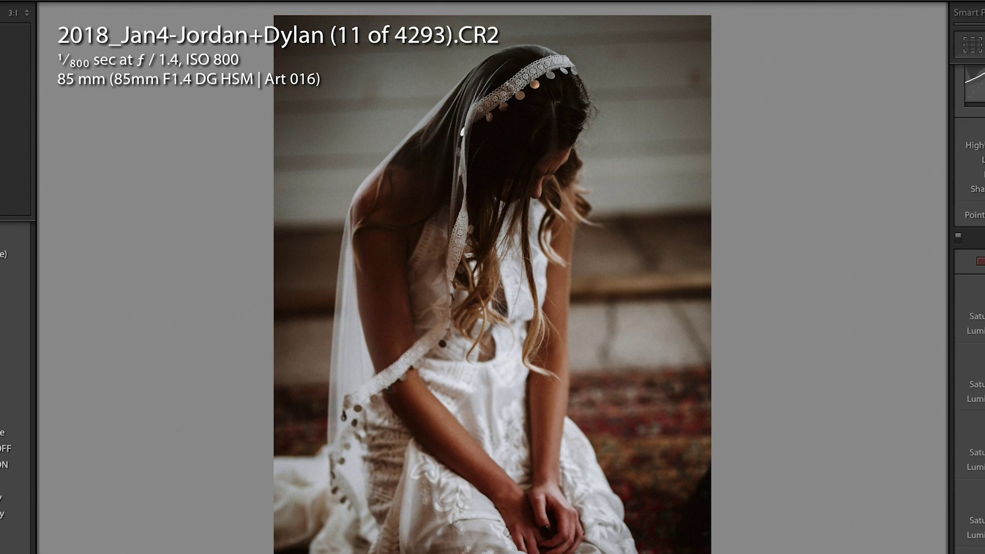
{"action": "scroll", "coordinate": [969, 308], "scroll_direction": "down", "scroll_amount": 8}
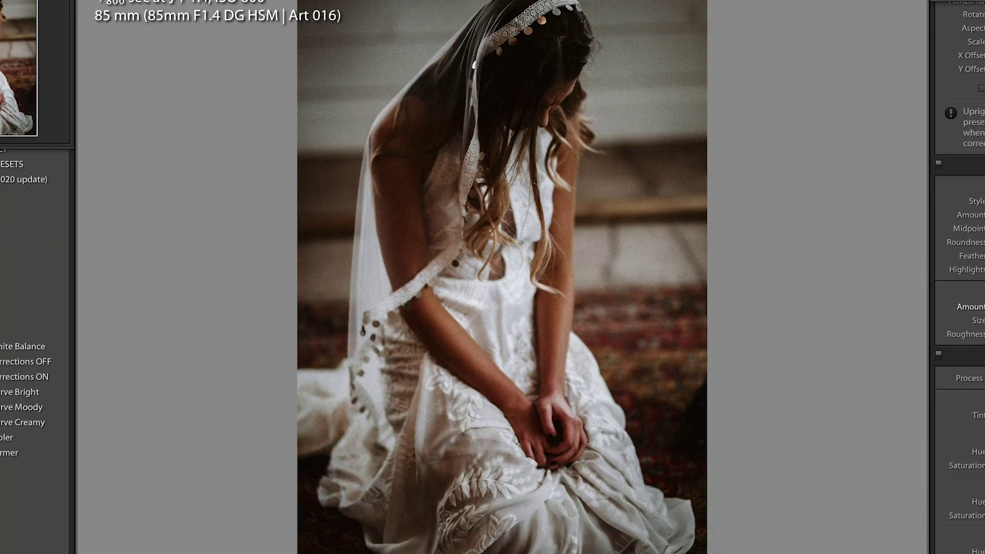
{"action": "key", "text": "Right"}
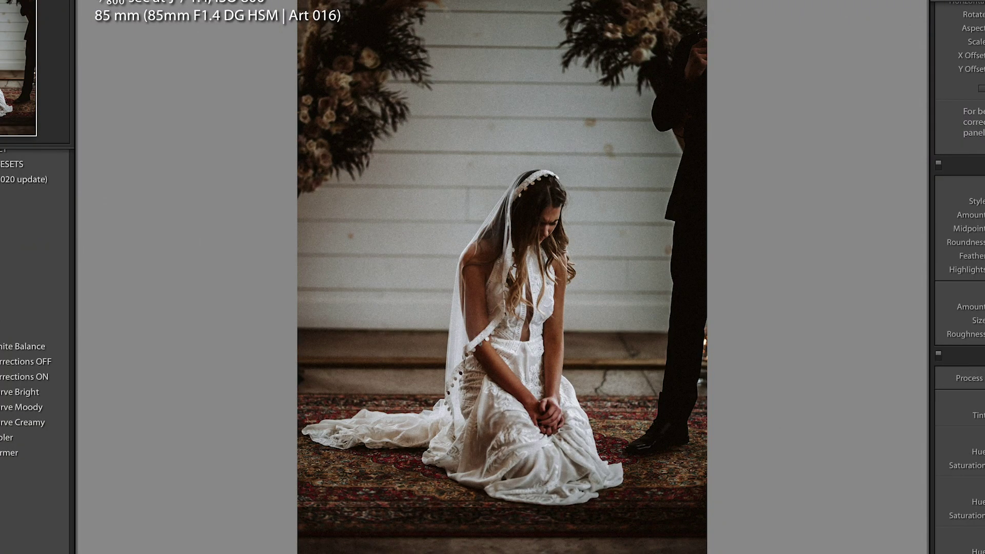
{"action": "key", "text": "Left"}
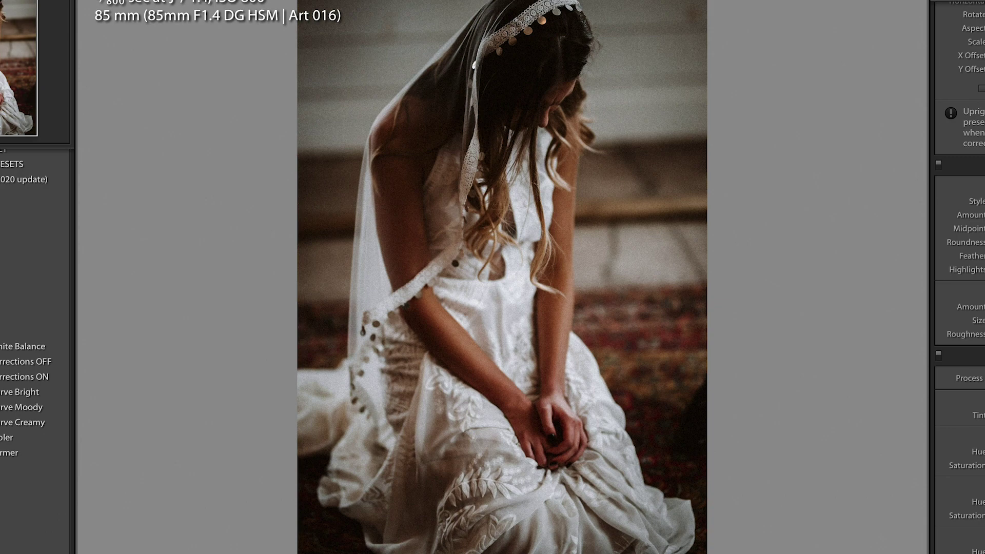
On the wider kneeling bride photo, straighten the crop by an angle of -0.94 and set the exposure to +1.00
{"action": "key", "text": "Right"}
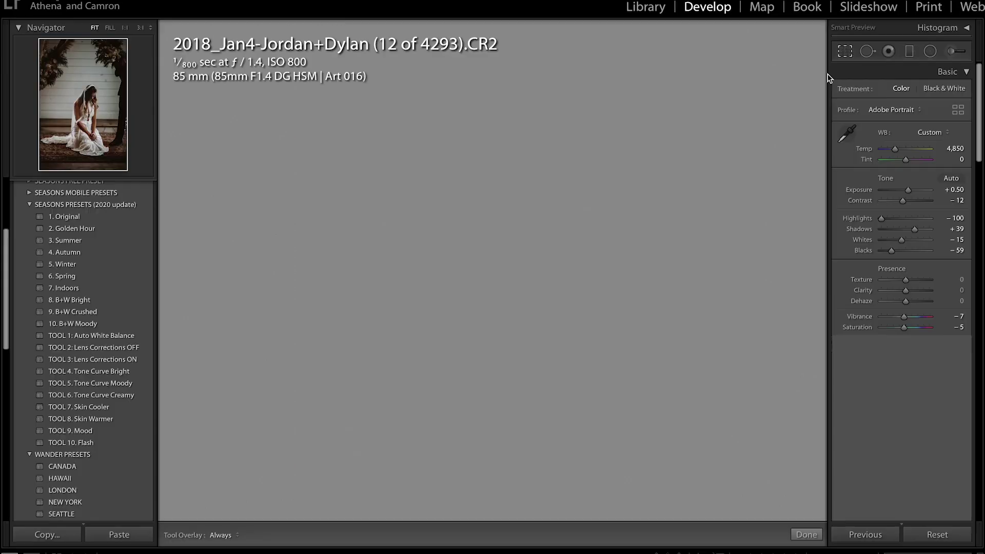
{"action": "key", "text": "r"}
{"action": "left_click_drag", "start_coordinate": [759, 110], "coordinate": [758, 108]}
{"action": "key", "text": "r"}
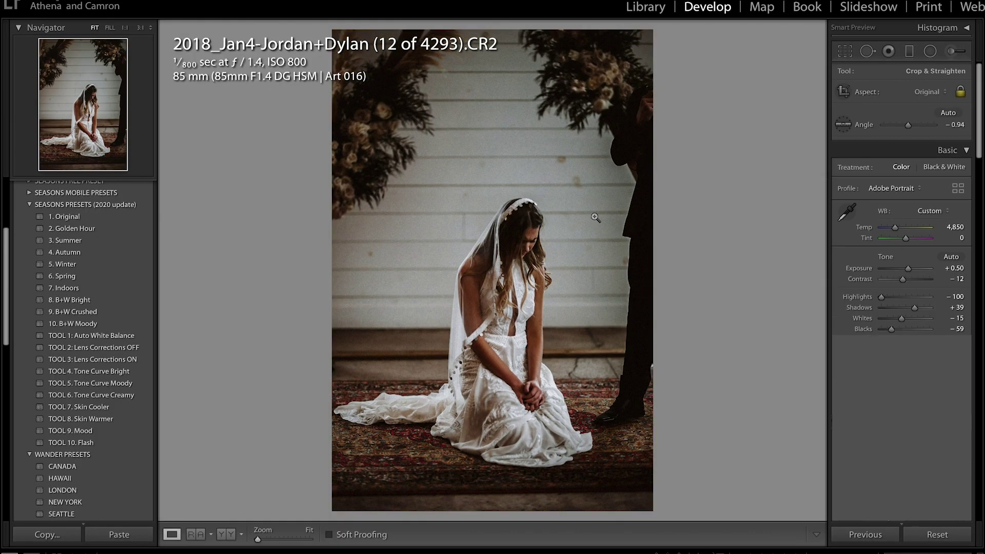
{"action": "left_click", "coordinate": [953, 188]}
{"action": "type", "text": "0.7"}
{"action": "key", "text": "Return"}
{"action": "type", "text": "1"}
{"action": "key", "text": "Return"}
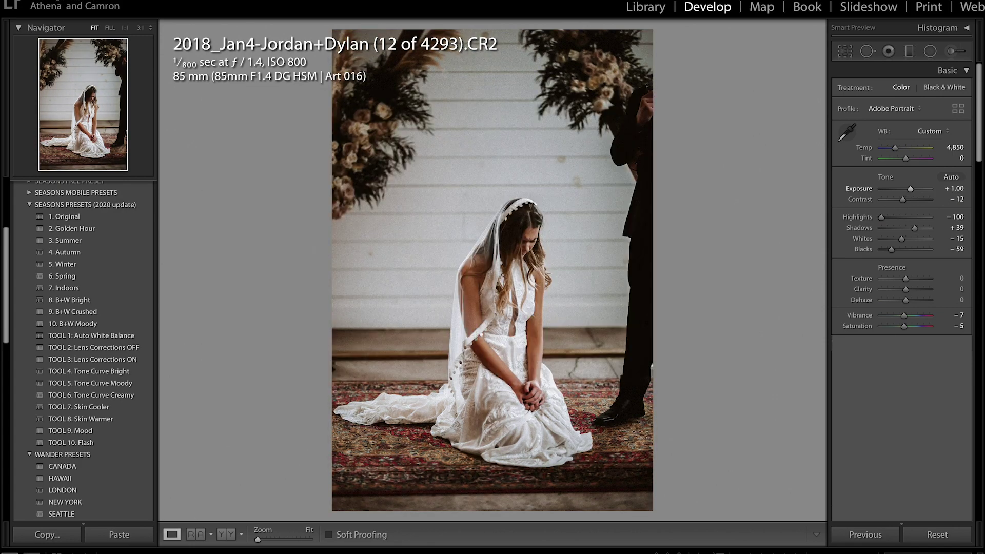
Apply the previous photo's settings to the full-length photo of the couple at the arch and rotate its crop to straighten it
{"action": "key", "text": "Right"}
{"action": "key", "text": "ctrl+alt+v"}
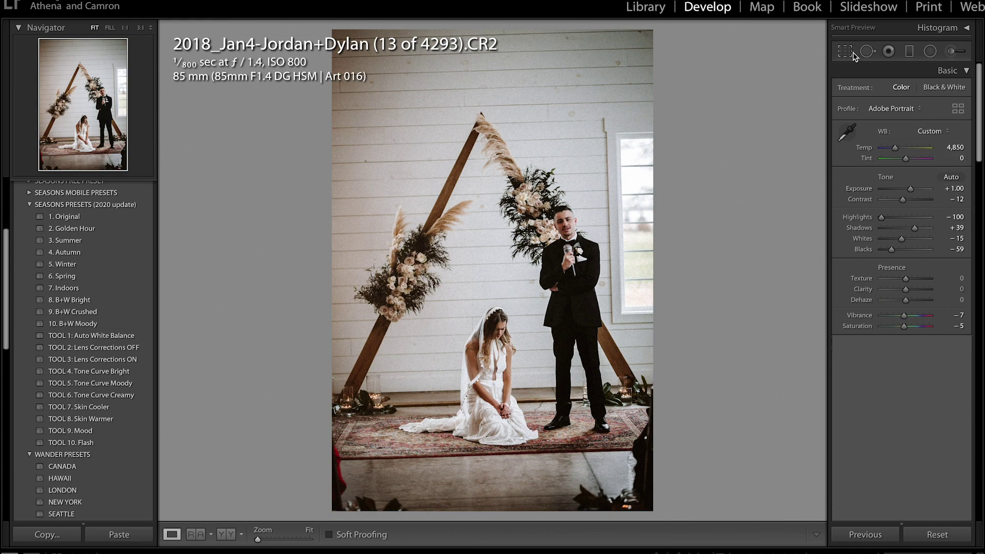
{"action": "key", "text": "r"}
{"action": "left_click_drag", "start_coordinate": [771, 123], "coordinate": [774, 132]}
{"action": "key", "text": "Return"}
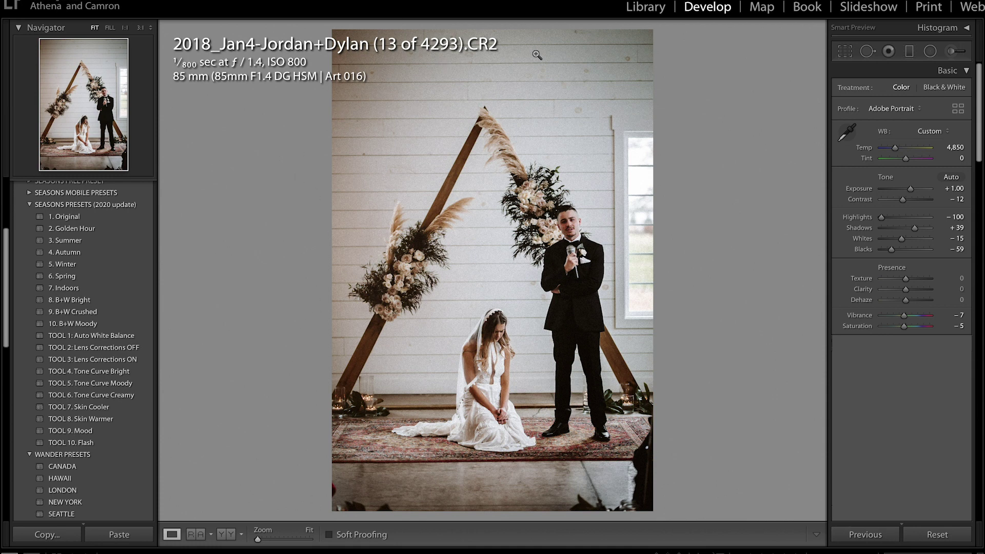
Add a graduated filter over the arch photo's upper-left corner with exposure 0.32, highlights 2 and saturation -38
{"action": "left_click", "coordinate": [906, 52]}
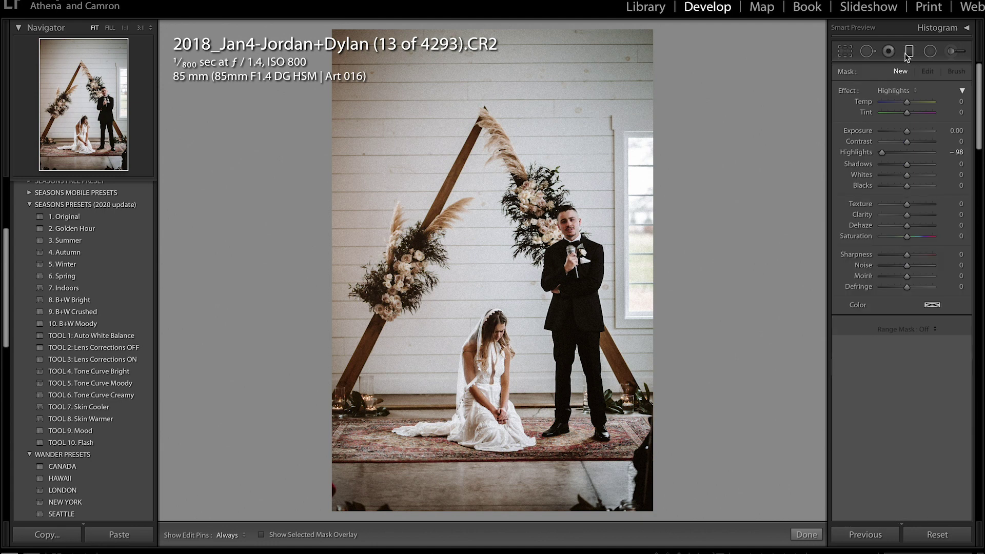
{"action": "left_click_drag", "start_coordinate": [320, 43], "coordinate": [537, 139]}
{"action": "left_click", "coordinate": [908, 152]}
{"action": "left_click", "coordinate": [896, 236]}
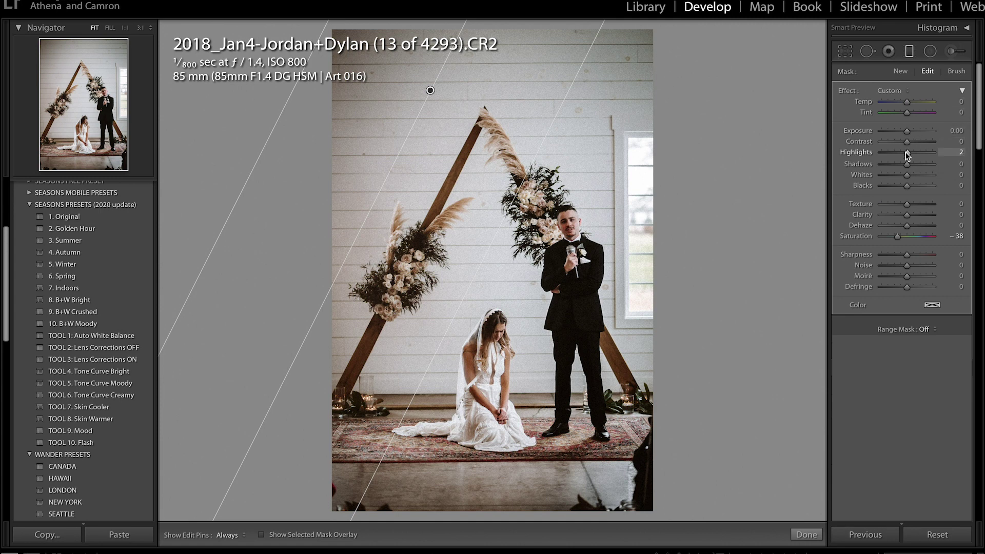
{"action": "left_click_drag", "start_coordinate": [908, 132], "coordinate": [909, 133]}
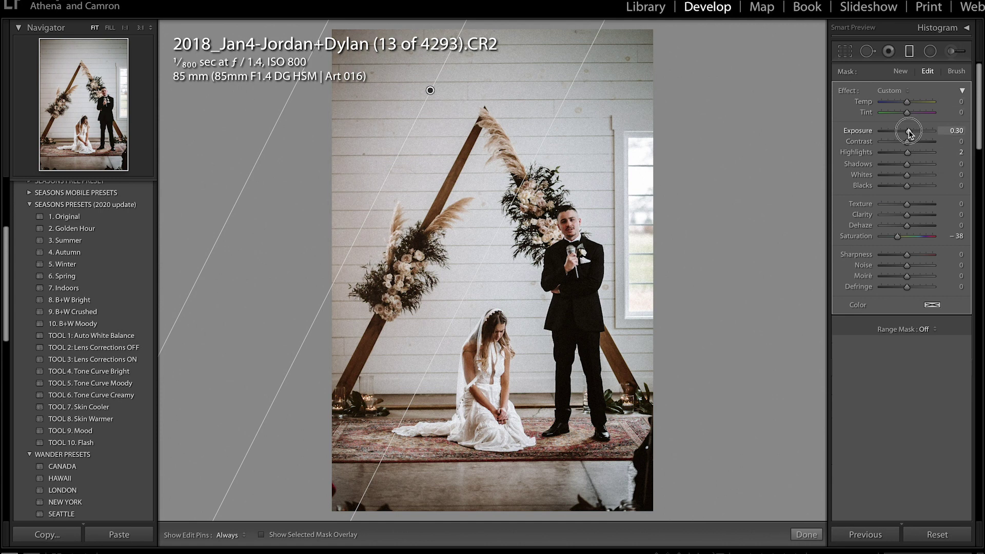
{"action": "mouse_move", "coordinate": [430, 90]}
{"action": "left_mouse_down"}
{"action": "mouse_move", "coordinate": [460, 99]}
{"action": "mouse_move", "coordinate": [441, 97]}
{"action": "left_mouse_up"}
Add matching graduated filters from the upper-right and upper-left corners of the wall and reposition them to even out the white
{"action": "left_click_drag", "start_coordinate": [672, 42], "coordinate": [418, 191]}
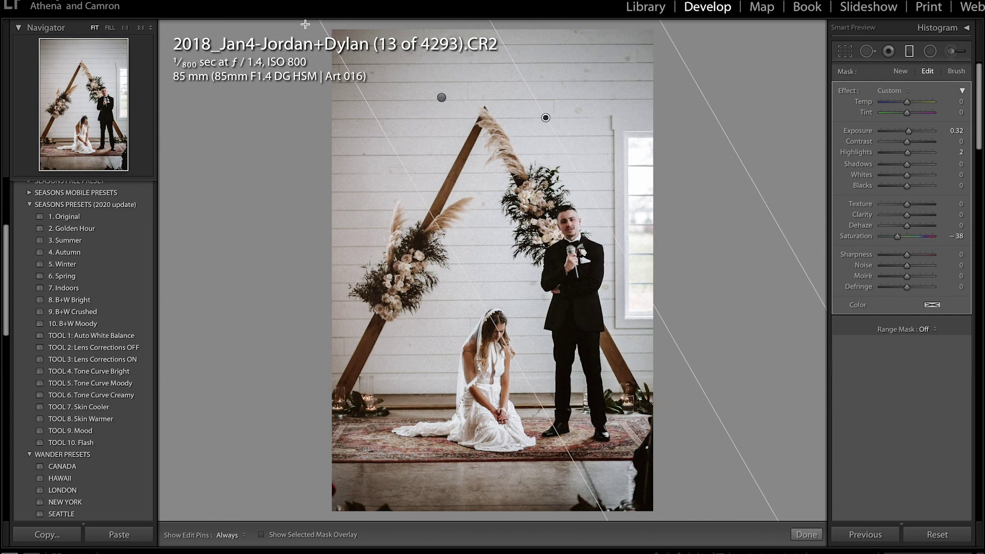
{"action": "left_click_drag", "start_coordinate": [302, 26], "coordinate": [472, 106]}
{"action": "left_click", "coordinate": [545, 117]}
{"action": "left_click_drag", "start_coordinate": [545, 119], "coordinate": [588, 86]}
{"action": "left_click", "coordinate": [442, 97]}
{"action": "left_click_drag", "start_coordinate": [440, 95], "coordinate": [434, 94]}
{"action": "key", "text": "m"}
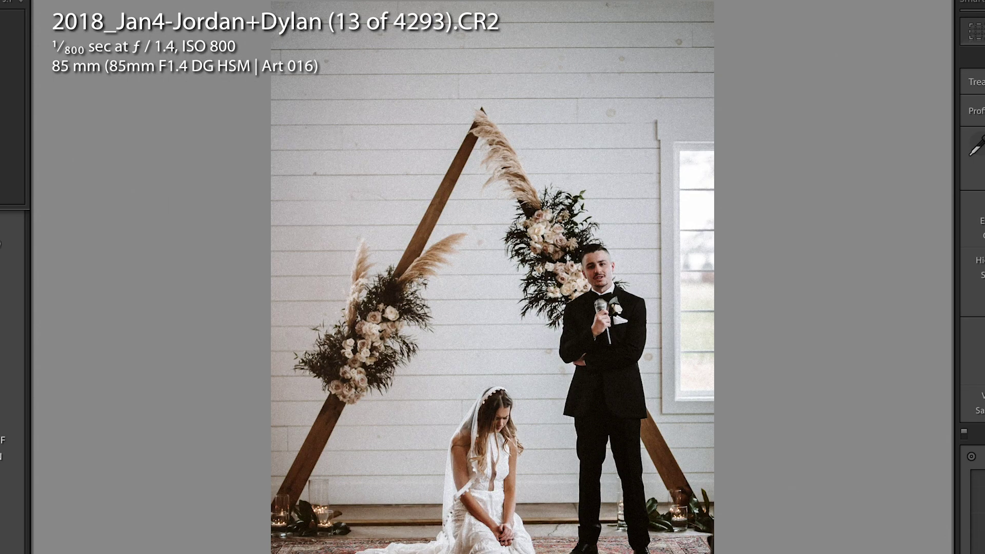
Copy the edited arch photo's develop settings and open the wide 35 mm photo of the kneeling bride and standing groom
{"action": "scroll", "coordinate": [972, 308], "scroll_direction": "down", "scroll_amount": 10}
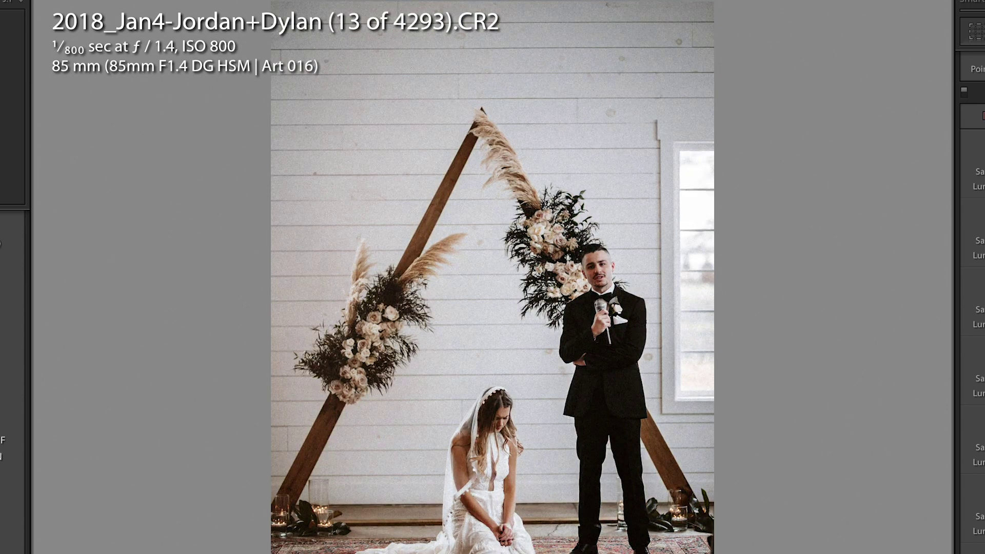
{"action": "scroll", "coordinate": [972, 307], "scroll_direction": "up", "scroll_amount": 5}
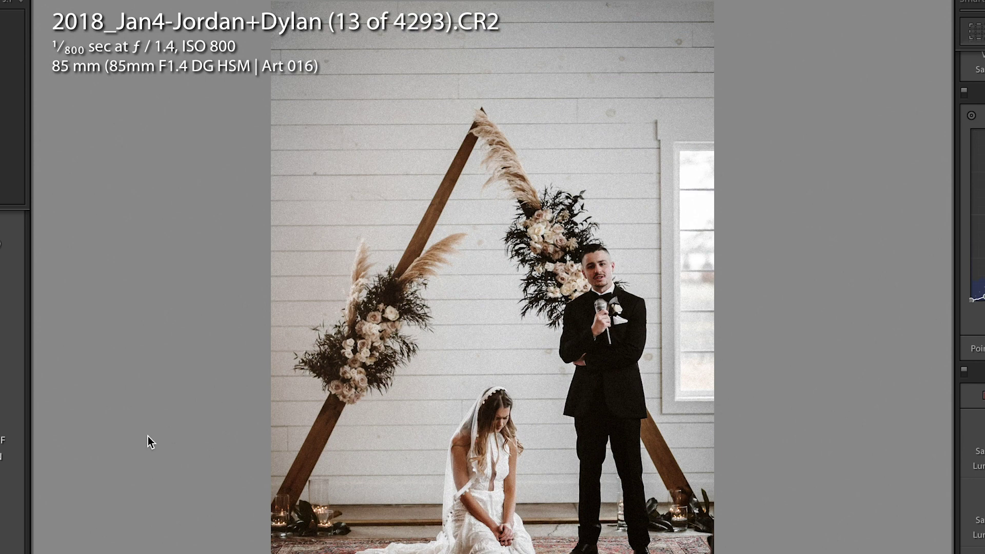
{"action": "left_click", "coordinate": [11, 539]}
{"action": "key", "text": "super+shift+c"}
{"action": "key", "text": "Return"}
{"action": "key", "text": "Right"}
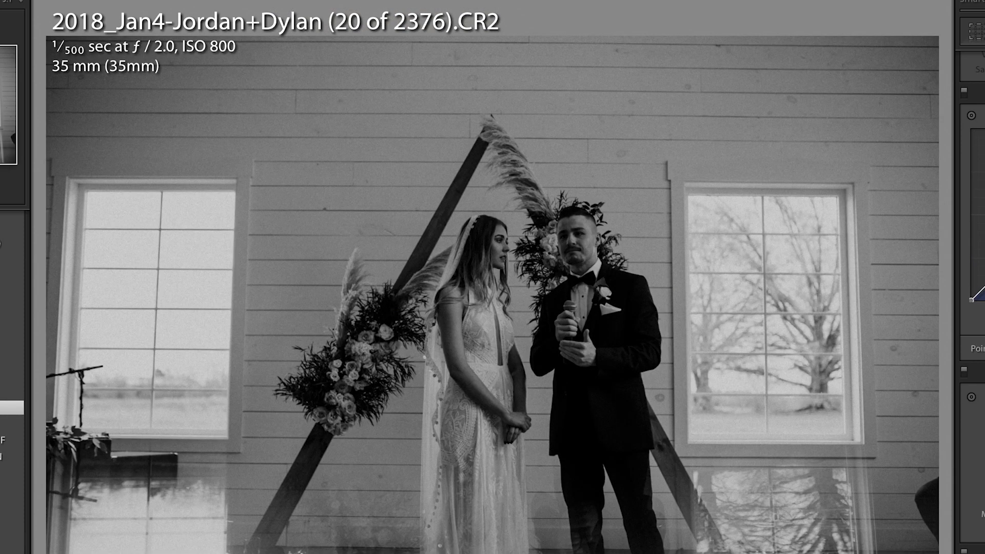
{"action": "scroll", "coordinate": [972, 276], "scroll_direction": "up", "scroll_amount": 5}
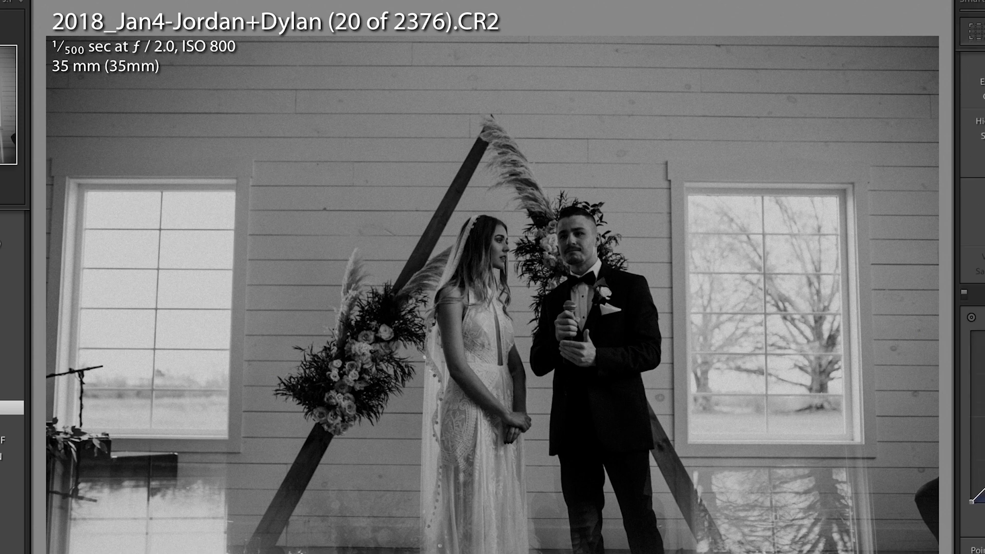
{"action": "scroll", "coordinate": [972, 277], "scroll_direction": "up", "scroll_amount": 3}
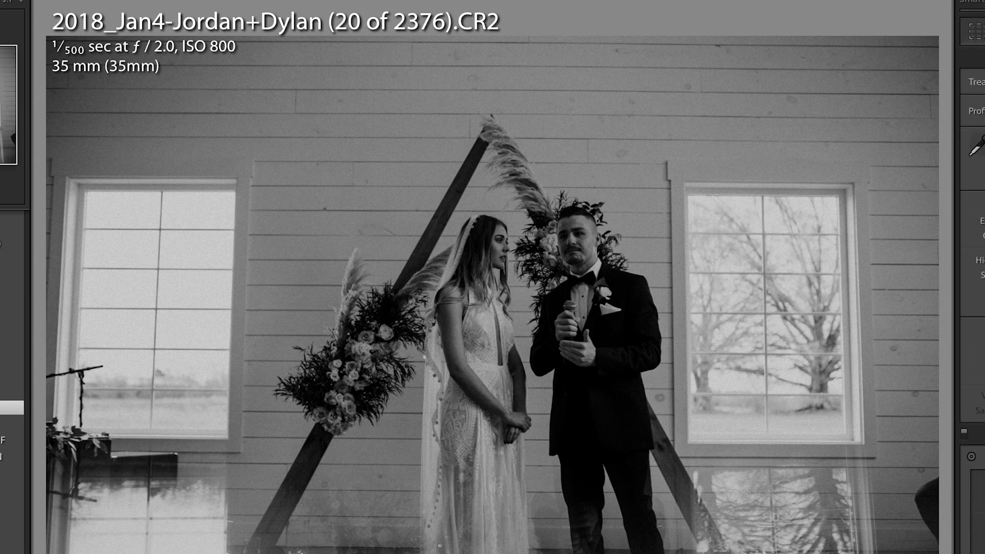
{"action": "key", "text": "Right"}
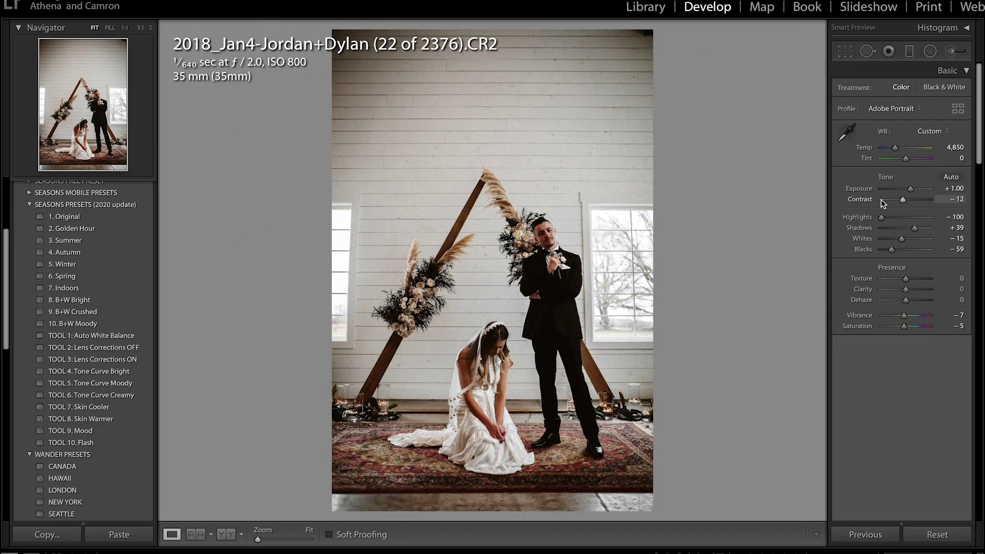
Compare the wide arch photo with its unedited version and apply the TOOL 3: Lens Corrections ON preset
{"action": "key", "text": "backslash"}
{"action": "key", "text": "backslash"}
{"action": "key", "text": "backslash"}
{"action": "key", "text": "backslash"}
{"action": "key", "text": "backslash"}
{"action": "key", "text": "backslash"}
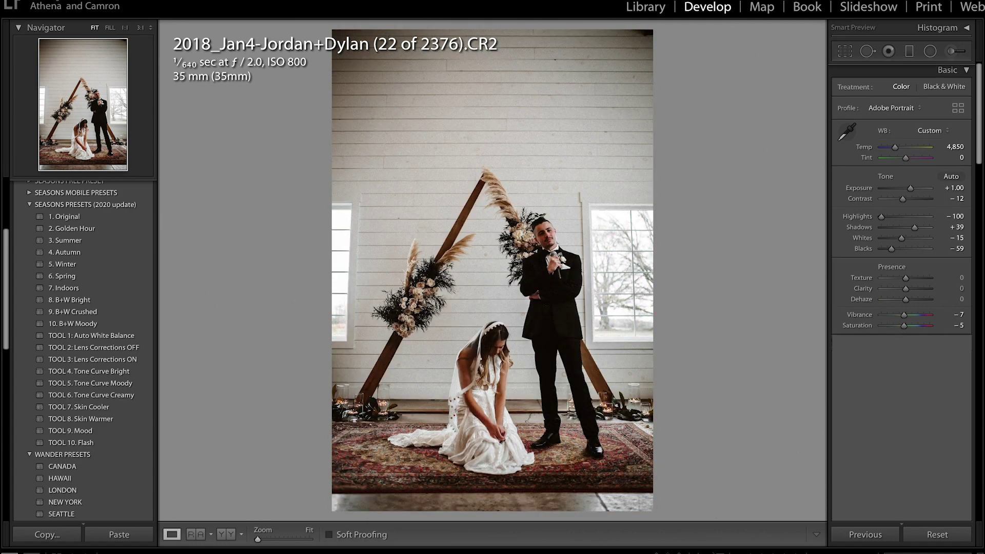
{"action": "scroll", "coordinate": [901, 220], "scroll_direction": "down", "scroll_amount": 10}
{"action": "left_click", "coordinate": [96, 359]}
{"action": "key", "text": "backslash"}
{"action": "key", "text": "backslash"}
Add a graduated filter down from the photo's upper edge with highlights 7 and exposure 0.41, and hide the mask overlay
{"action": "left_click", "coordinate": [908, 50]}
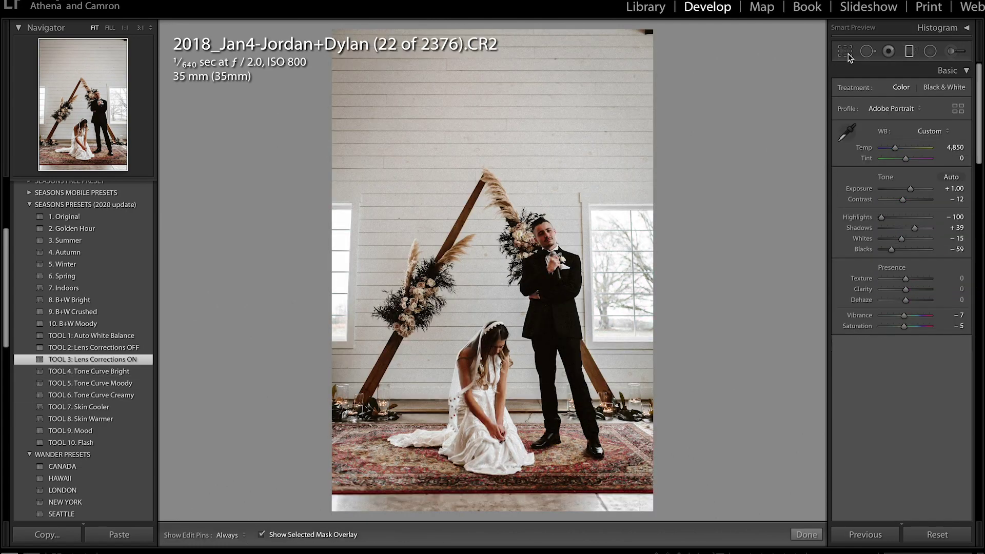
{"action": "left_click_drag", "start_coordinate": [537, 27], "coordinate": [531, 186]}
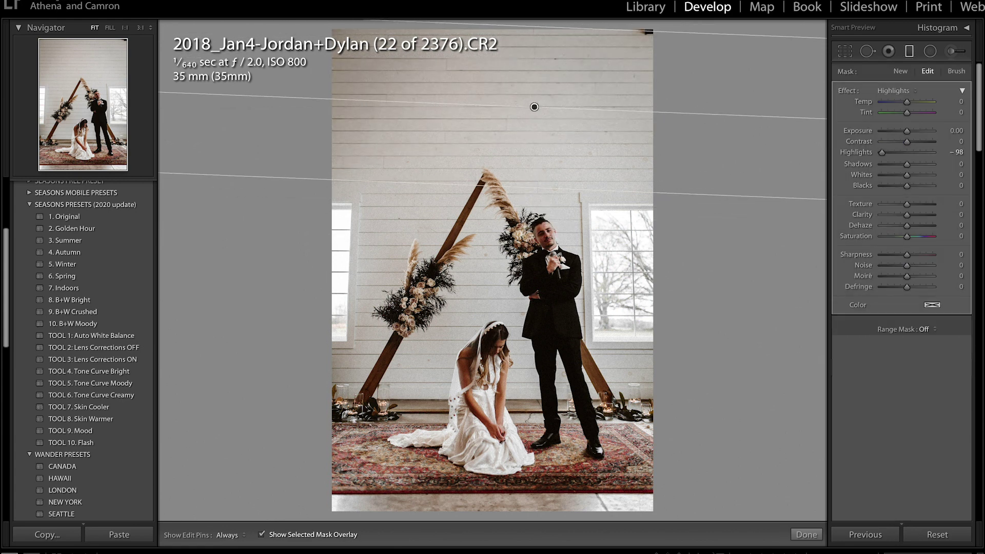
{"action": "left_click_drag", "start_coordinate": [881, 151], "coordinate": [909, 132]}
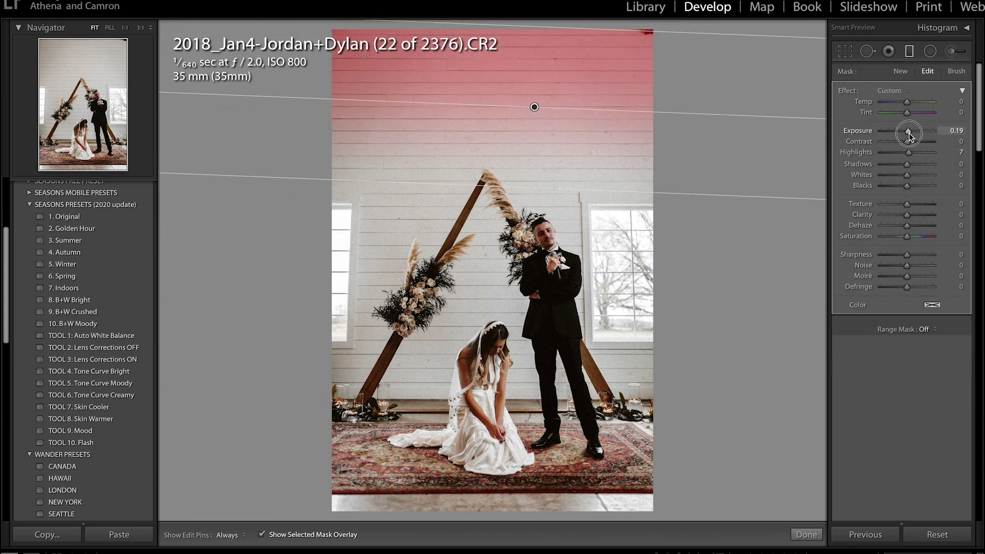
{"action": "key", "text": "o"}
{"action": "left_click", "coordinate": [956, 130]}
{"action": "type", "text": "0.41"}
{"action": "key", "text": "Return"}
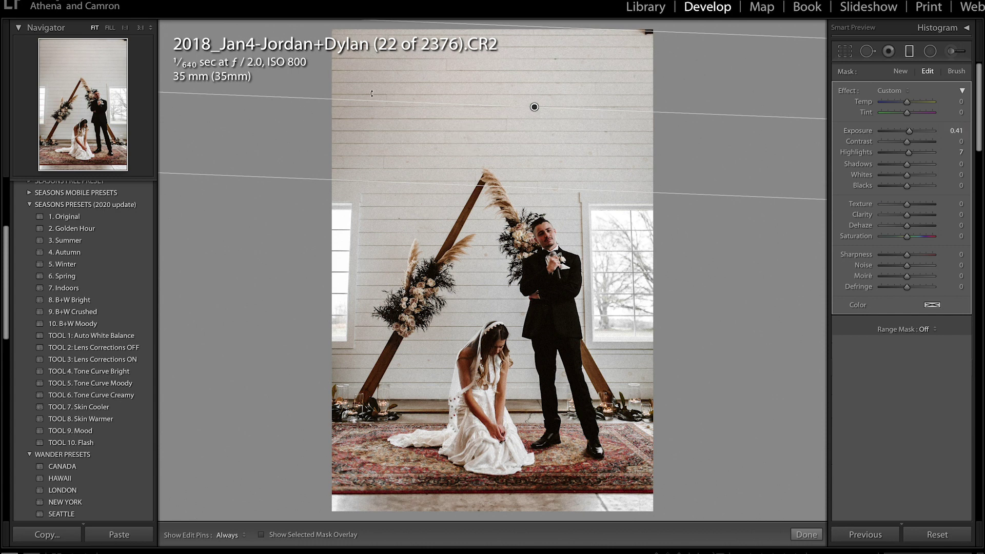
Add a diagonal graduated filter from the upper-left corner with exposure 0.61 and saturation -65, and shift it slightly inward
{"action": "left_click_drag", "start_coordinate": [315, 28], "coordinate": [467, 170]}
{"action": "left_click", "coordinate": [956, 130]}
{"action": "type", "text": "0.61"}
{"action": "key", "text": "Return"}
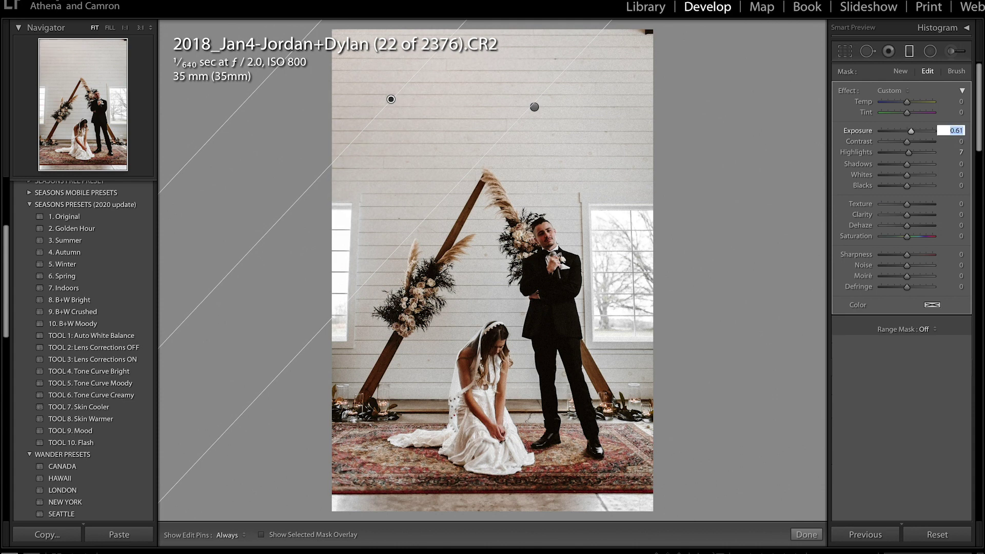
{"action": "left_click_drag", "start_coordinate": [906, 236], "coordinate": [891, 236]}
{"action": "left_click_drag", "start_coordinate": [385, 107], "coordinate": [389, 109]}
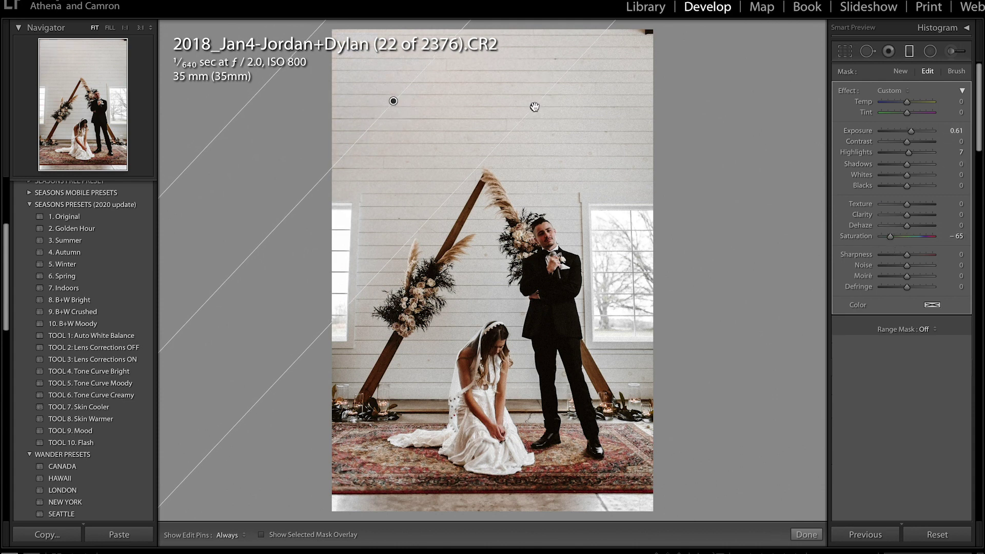
{"action": "key", "text": "m"}
Adjust the crop of the wide arch photo from its upper-right corner
{"action": "left_click", "coordinate": [844, 51]}
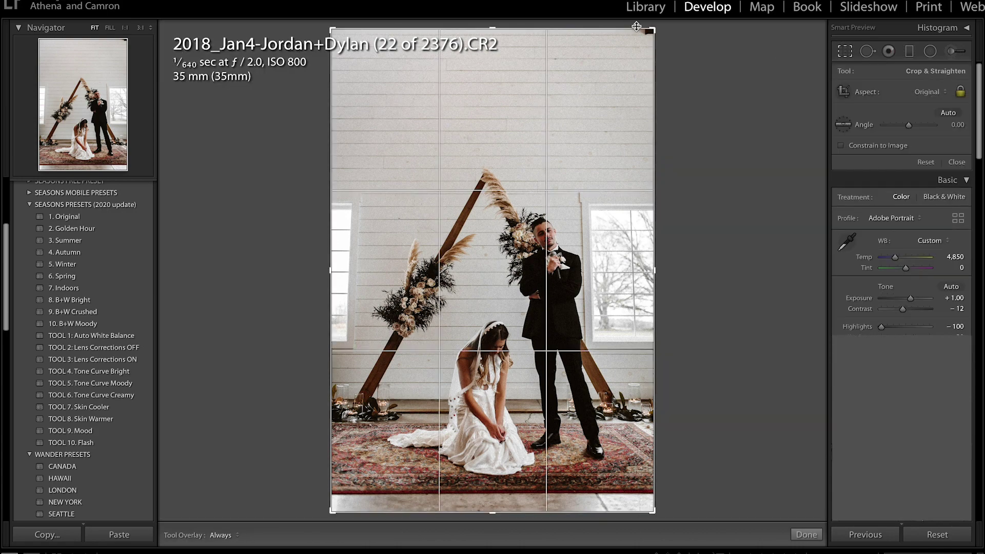
{"action": "left_click_drag", "start_coordinate": [645, 36], "coordinate": [682, 29]}
{"action": "key", "text": "Return"}
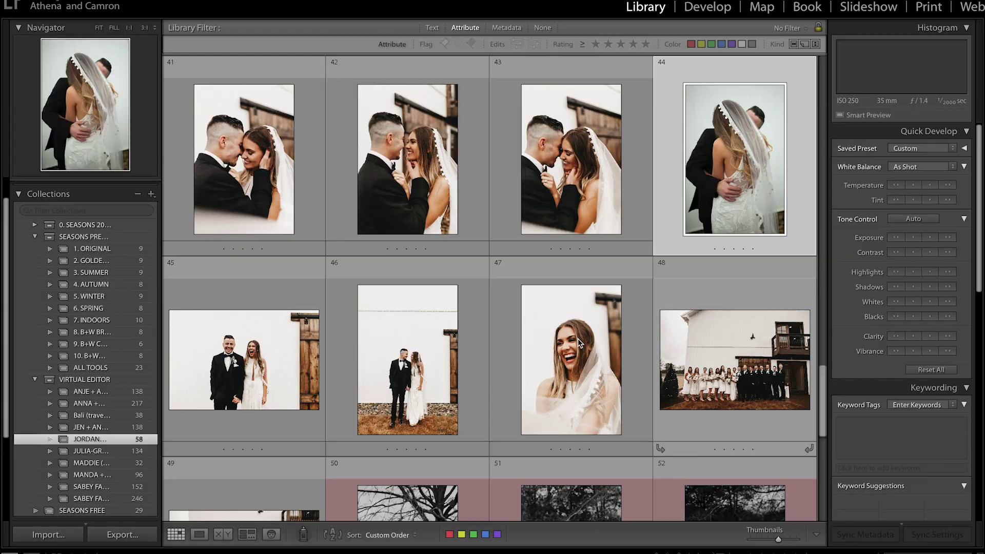
Browse back through the wedding collection's grid to the ceremony photos
{"action": "scroll", "coordinate": [577, 339], "scroll_direction": "up", "scroll_amount": 3}
{"action": "scroll", "coordinate": [578, 342], "scroll_direction": "up", "scroll_amount": 10}
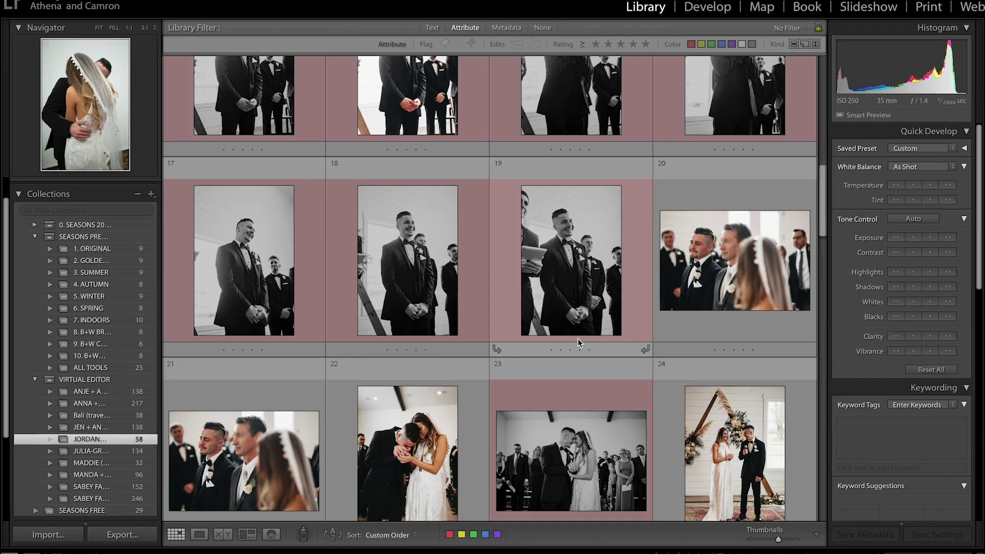